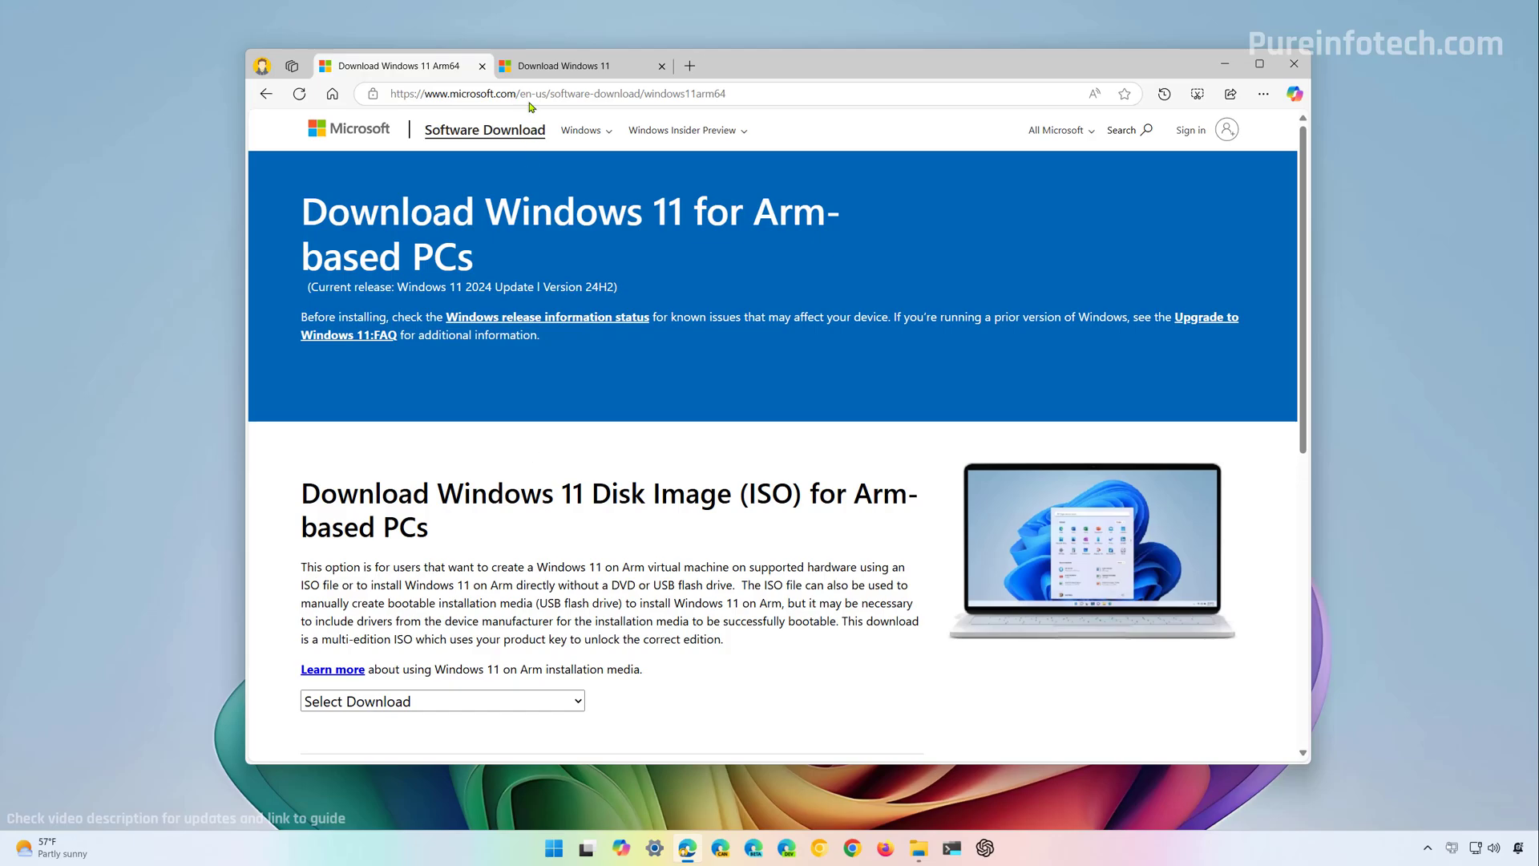
On the Windows 11 Arm download page, select and request the multi-edition ISO for Arm64
left_click(557, 66)
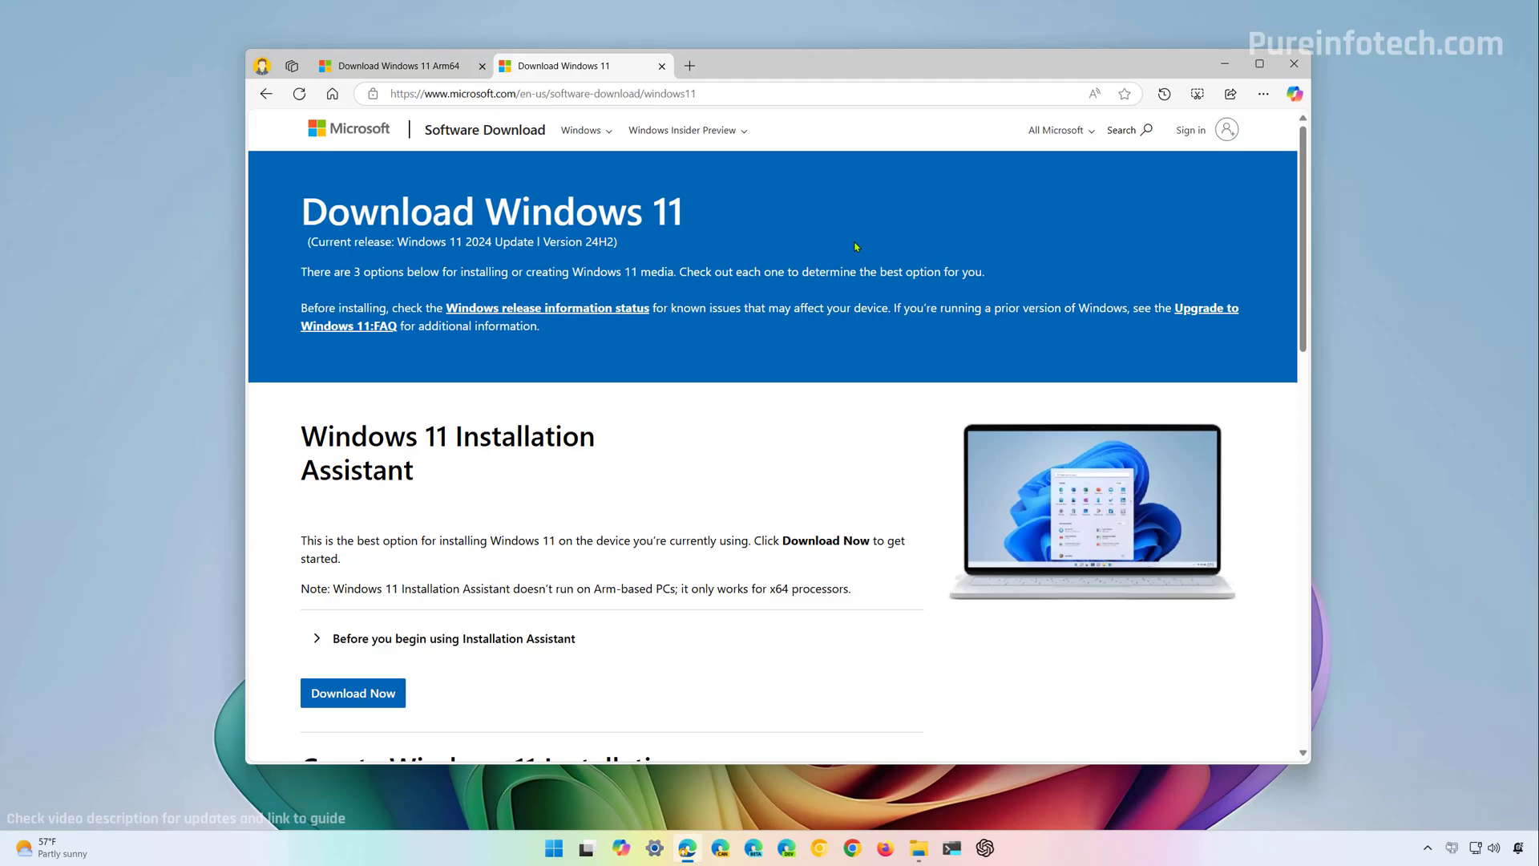
key("ctrl+Tab")
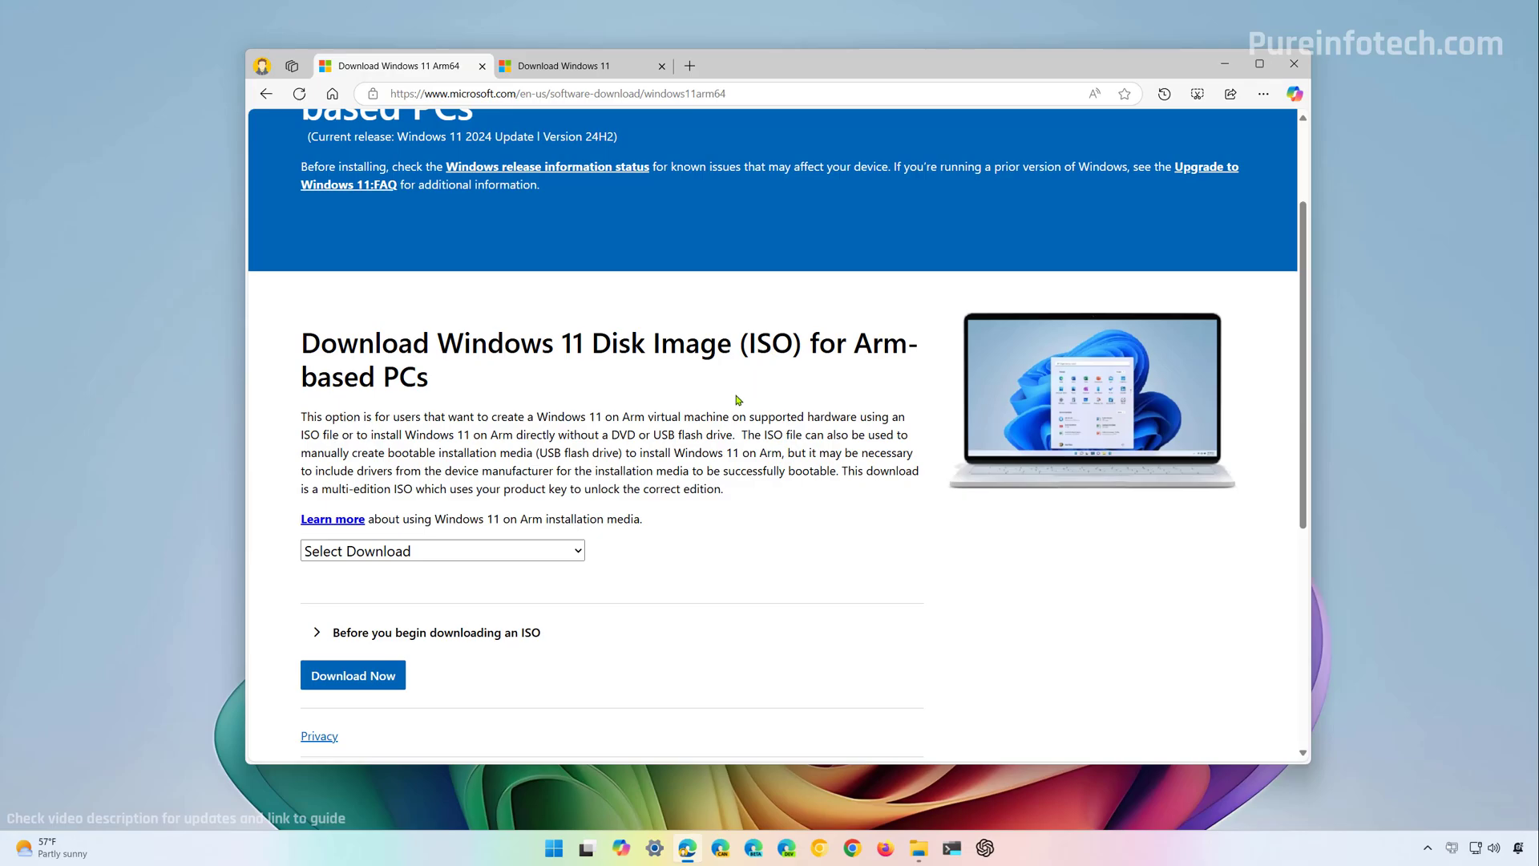
left_click(493, 553)
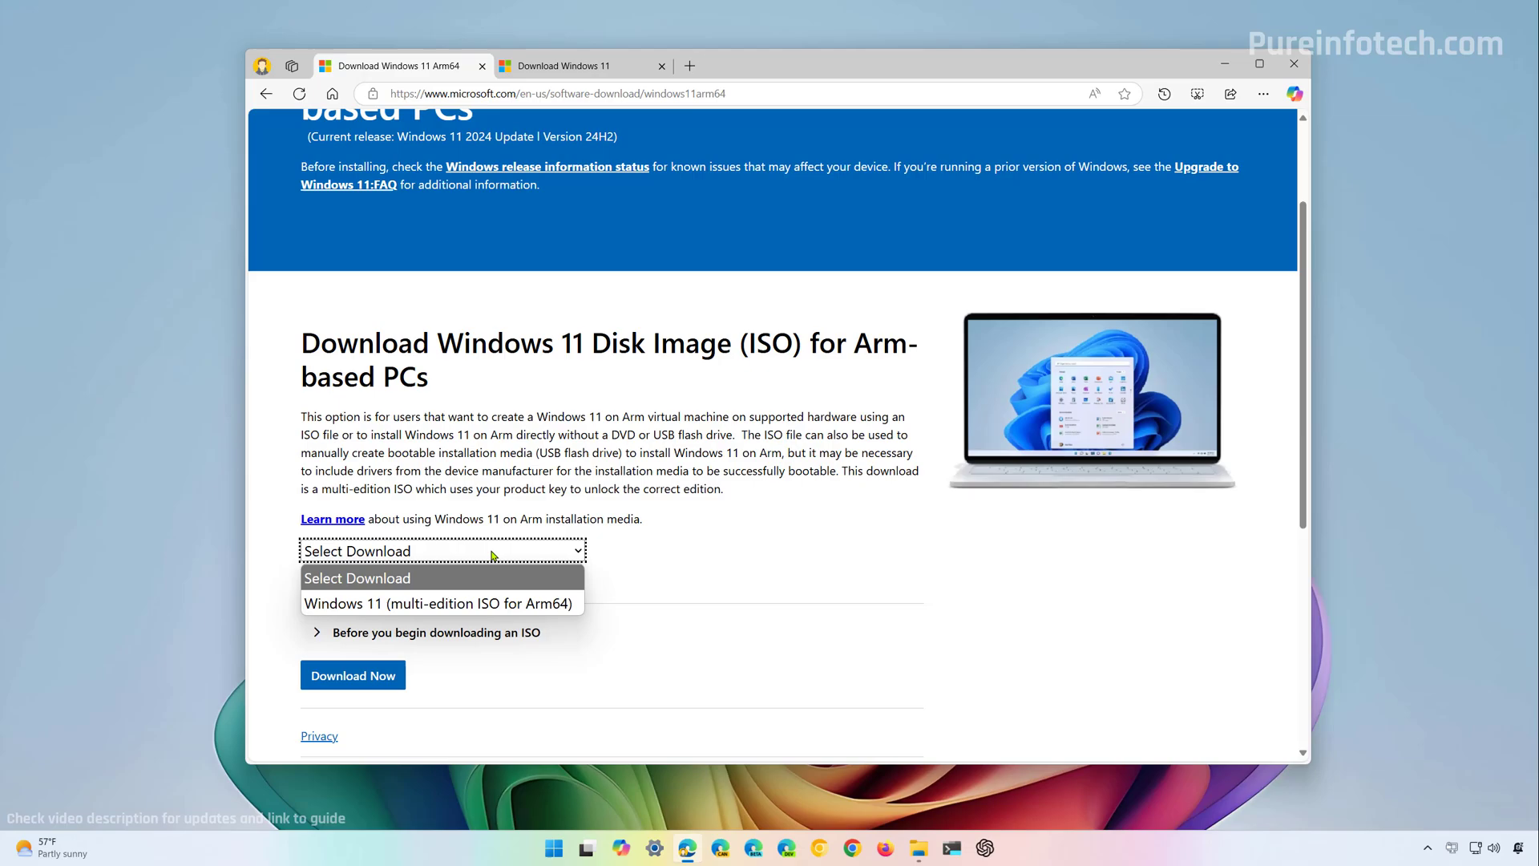
left_click(425, 602)
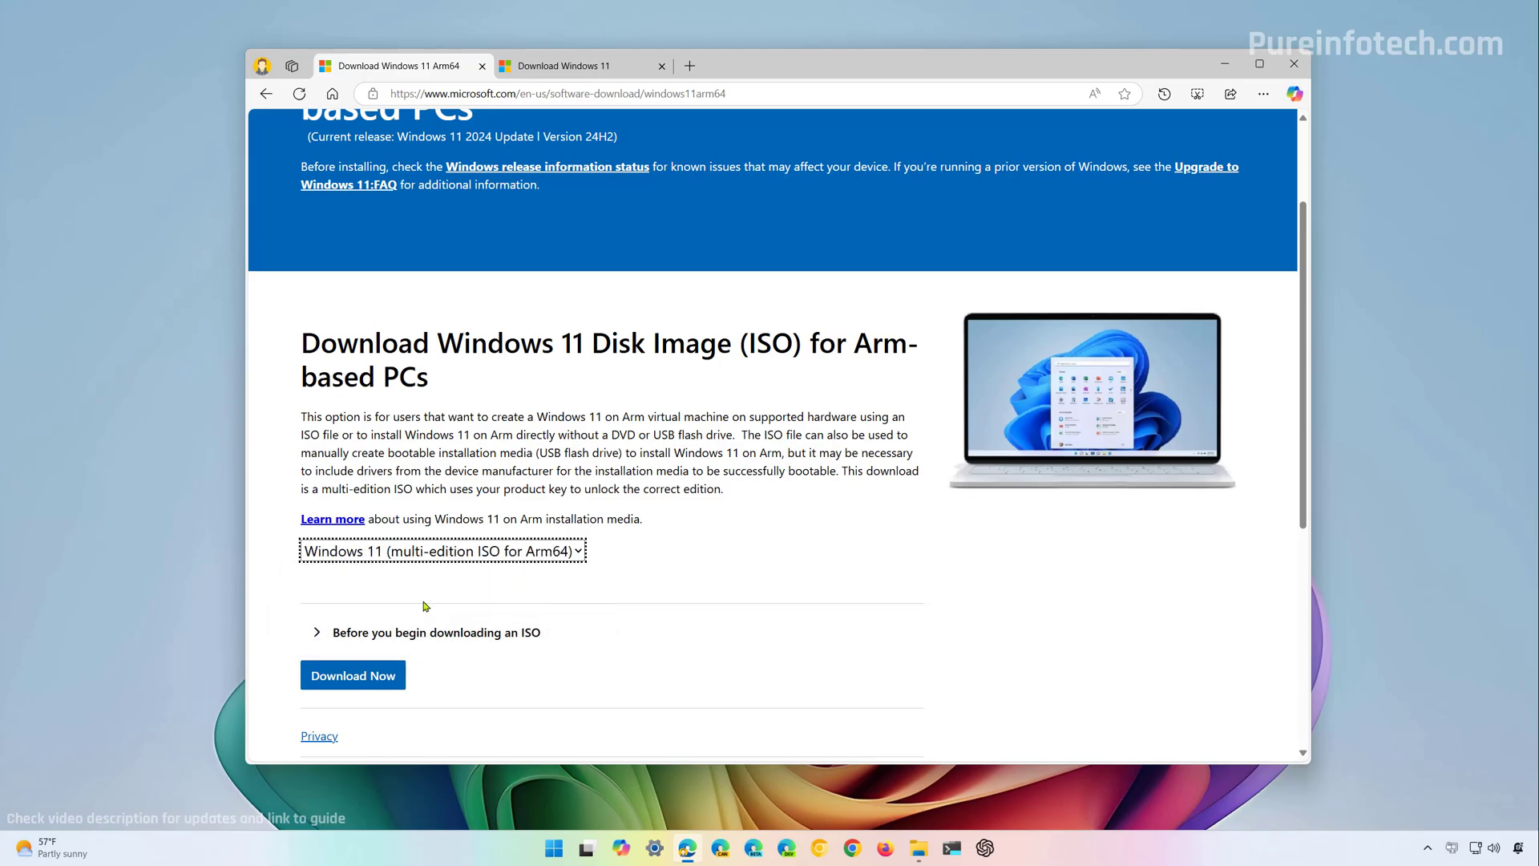
left_click(378, 678)
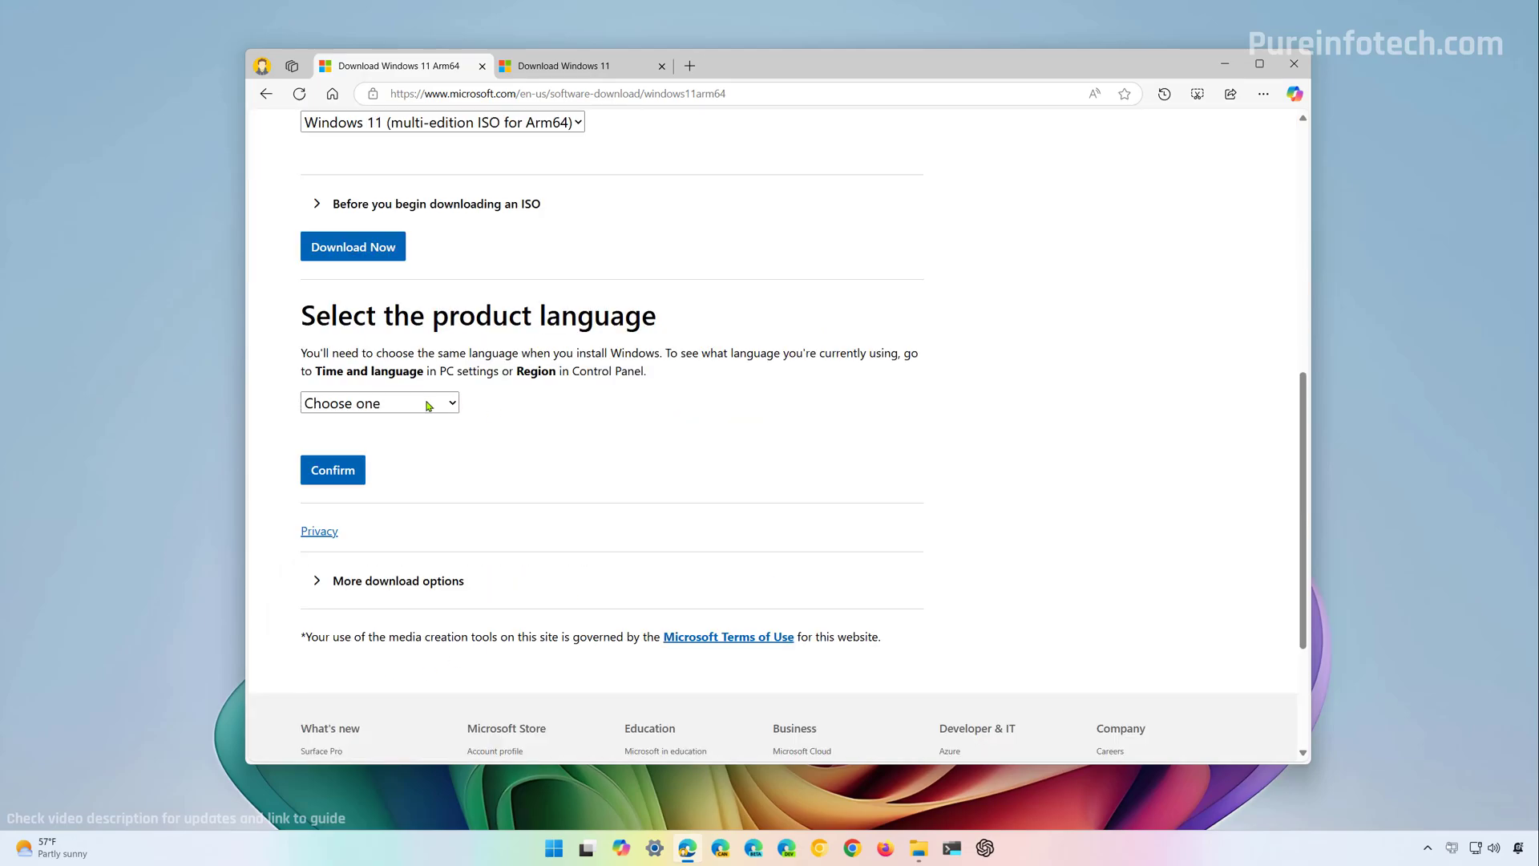
Confirm English (United States) and save the Arm64 ISO into Downloads
left_click(428, 404)
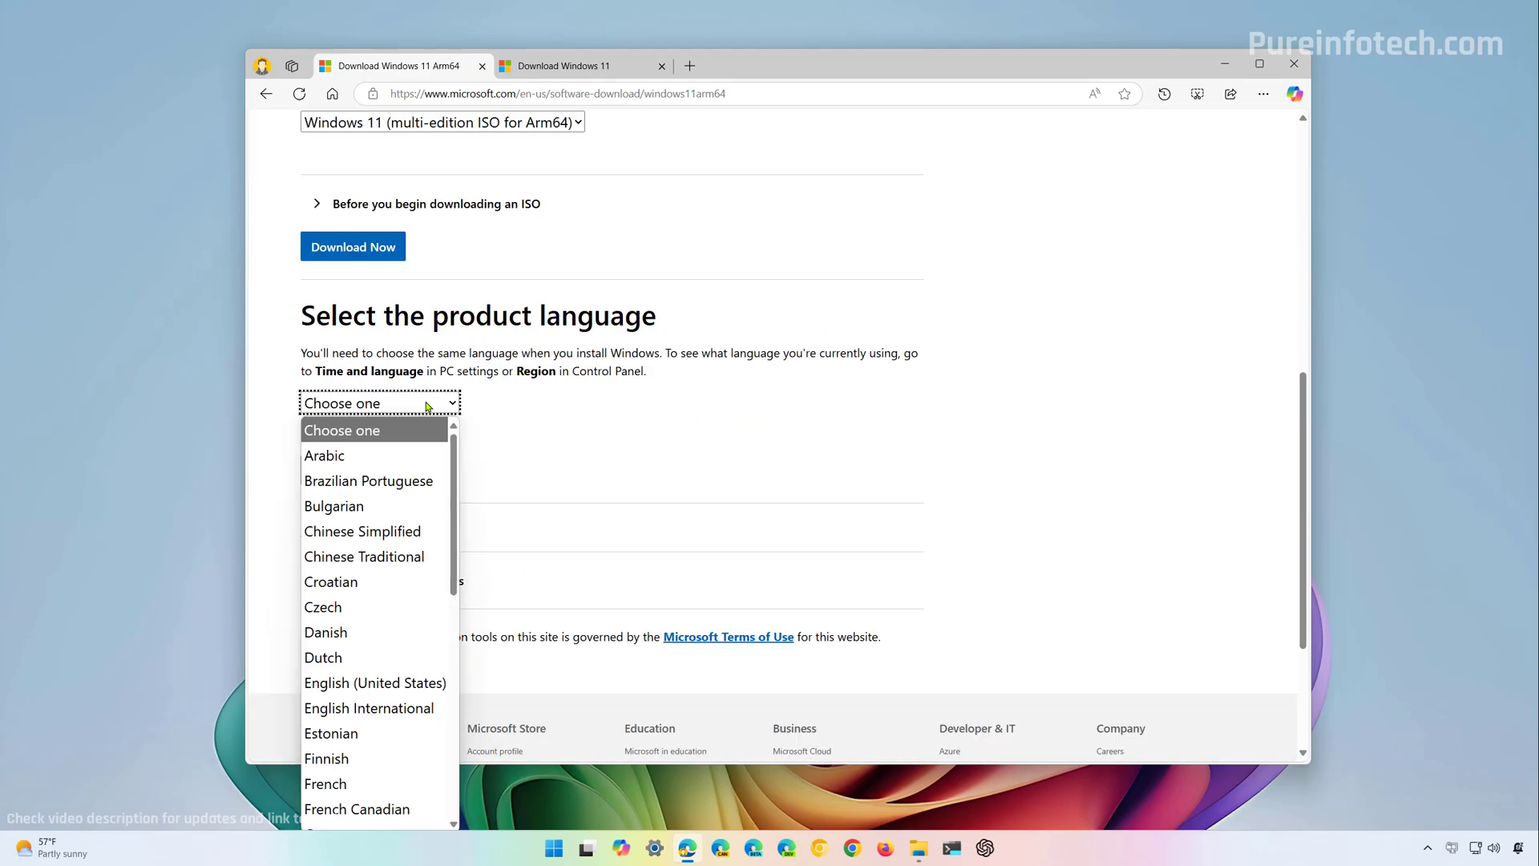
left_click(409, 683)
left_click(338, 478)
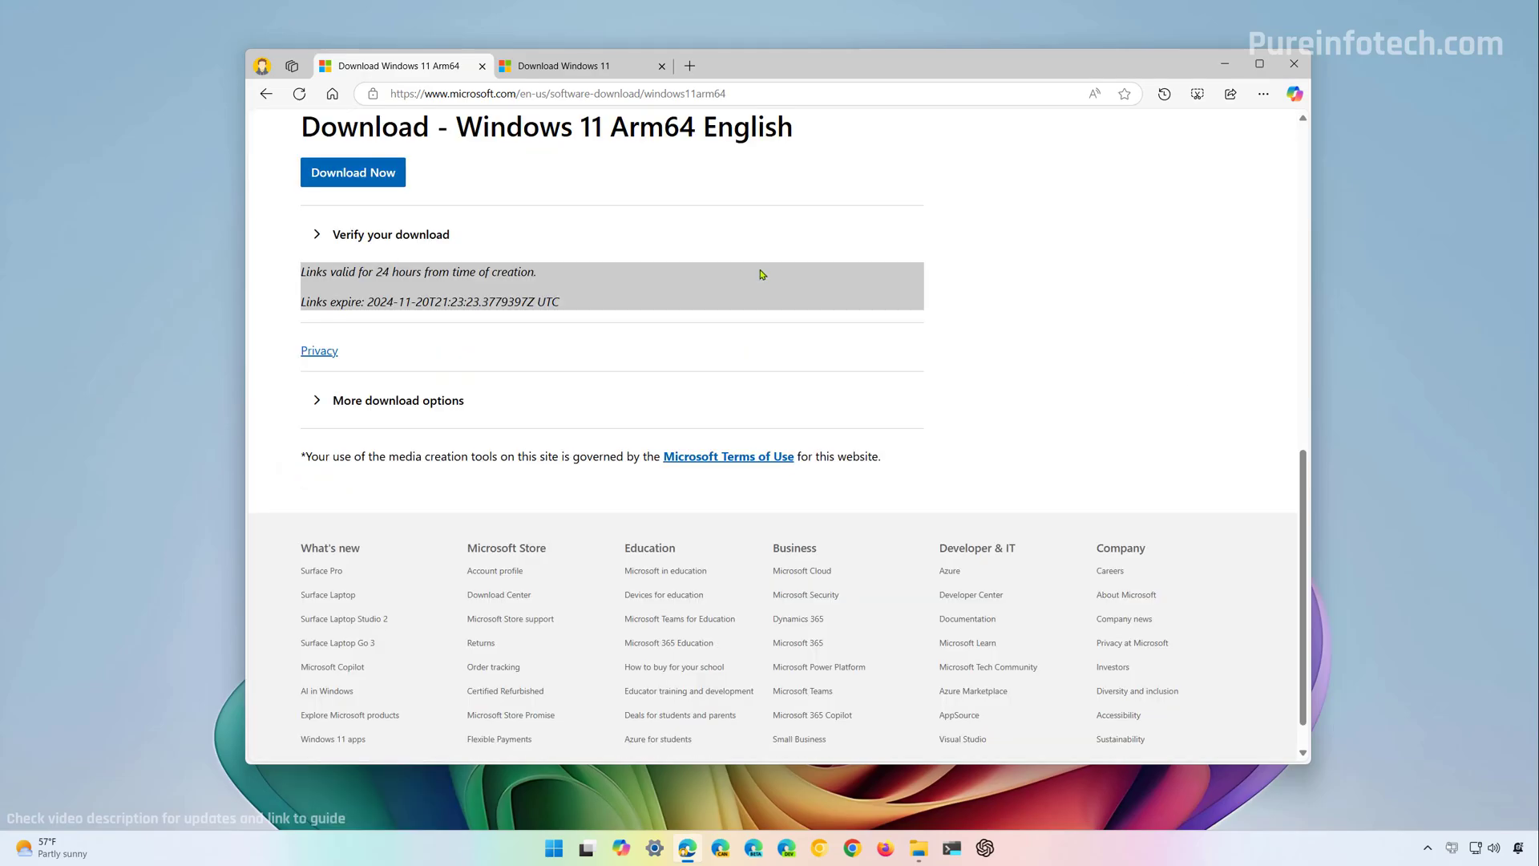
left_click(380, 175)
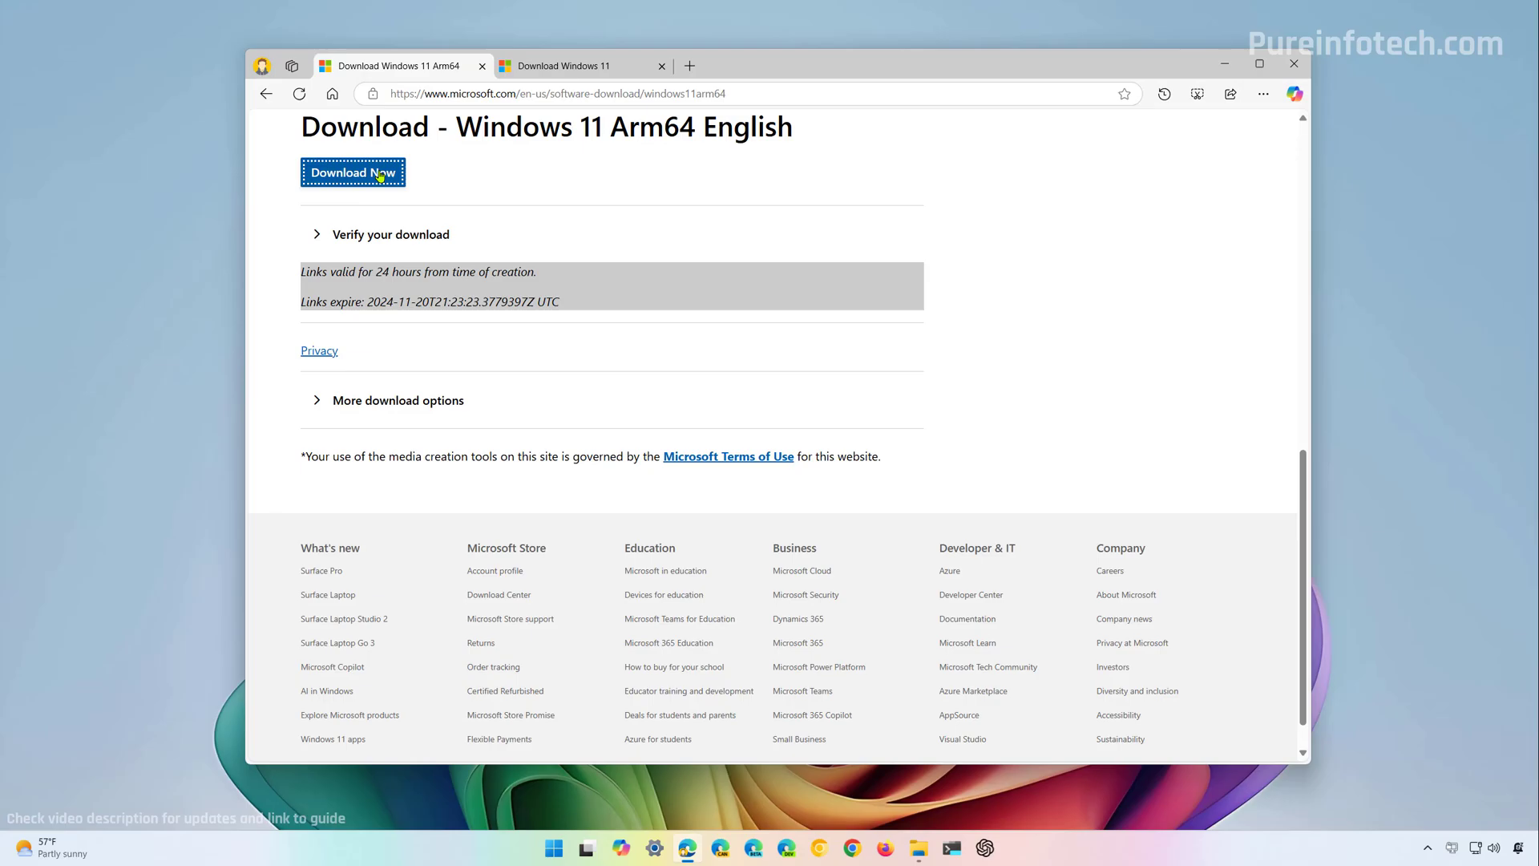
left_click(1176, 186)
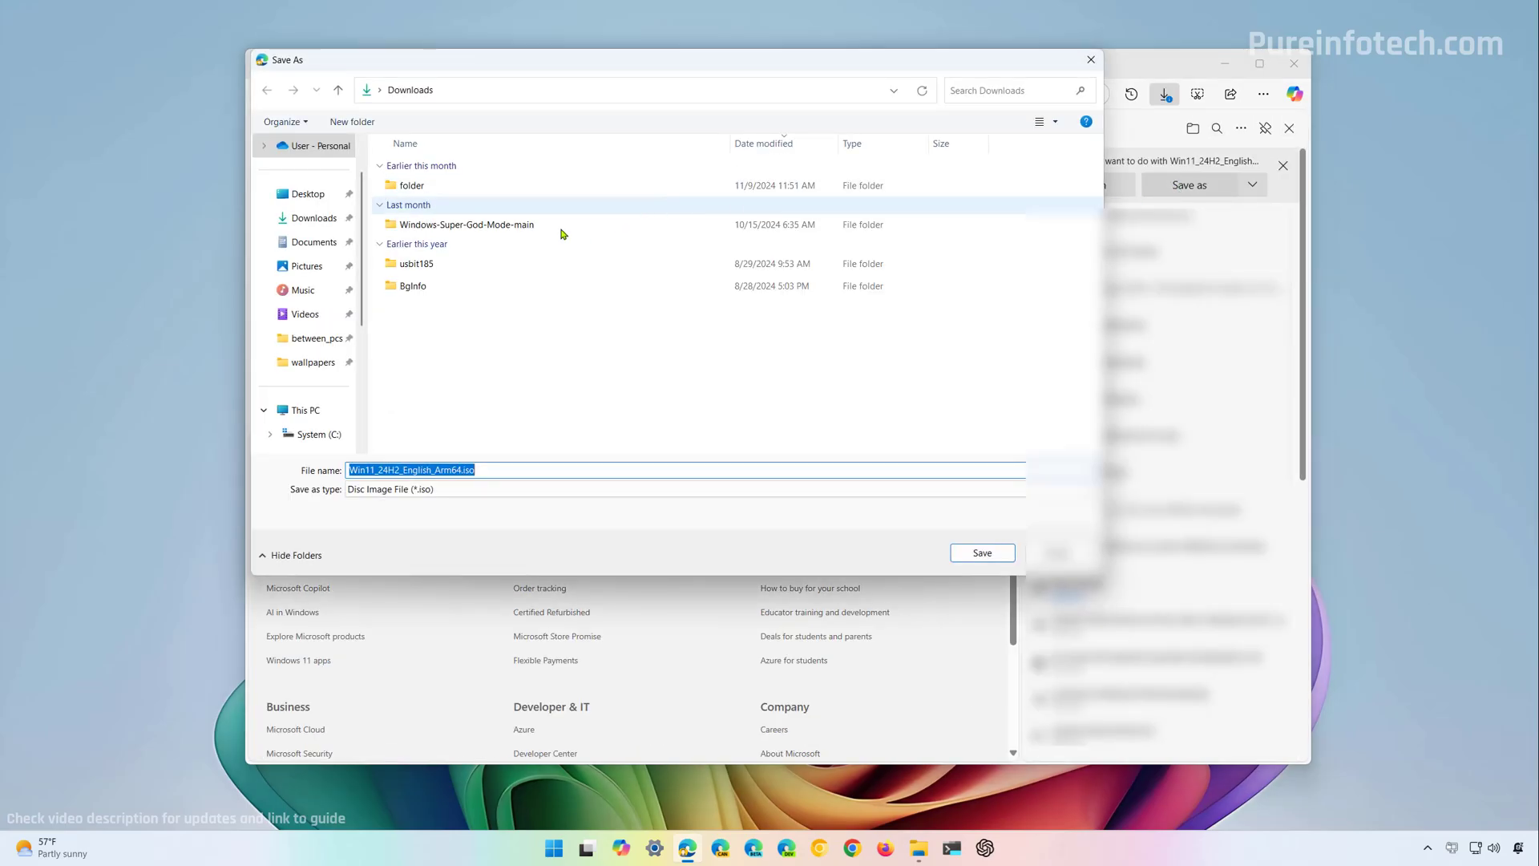
left_click(979, 555)
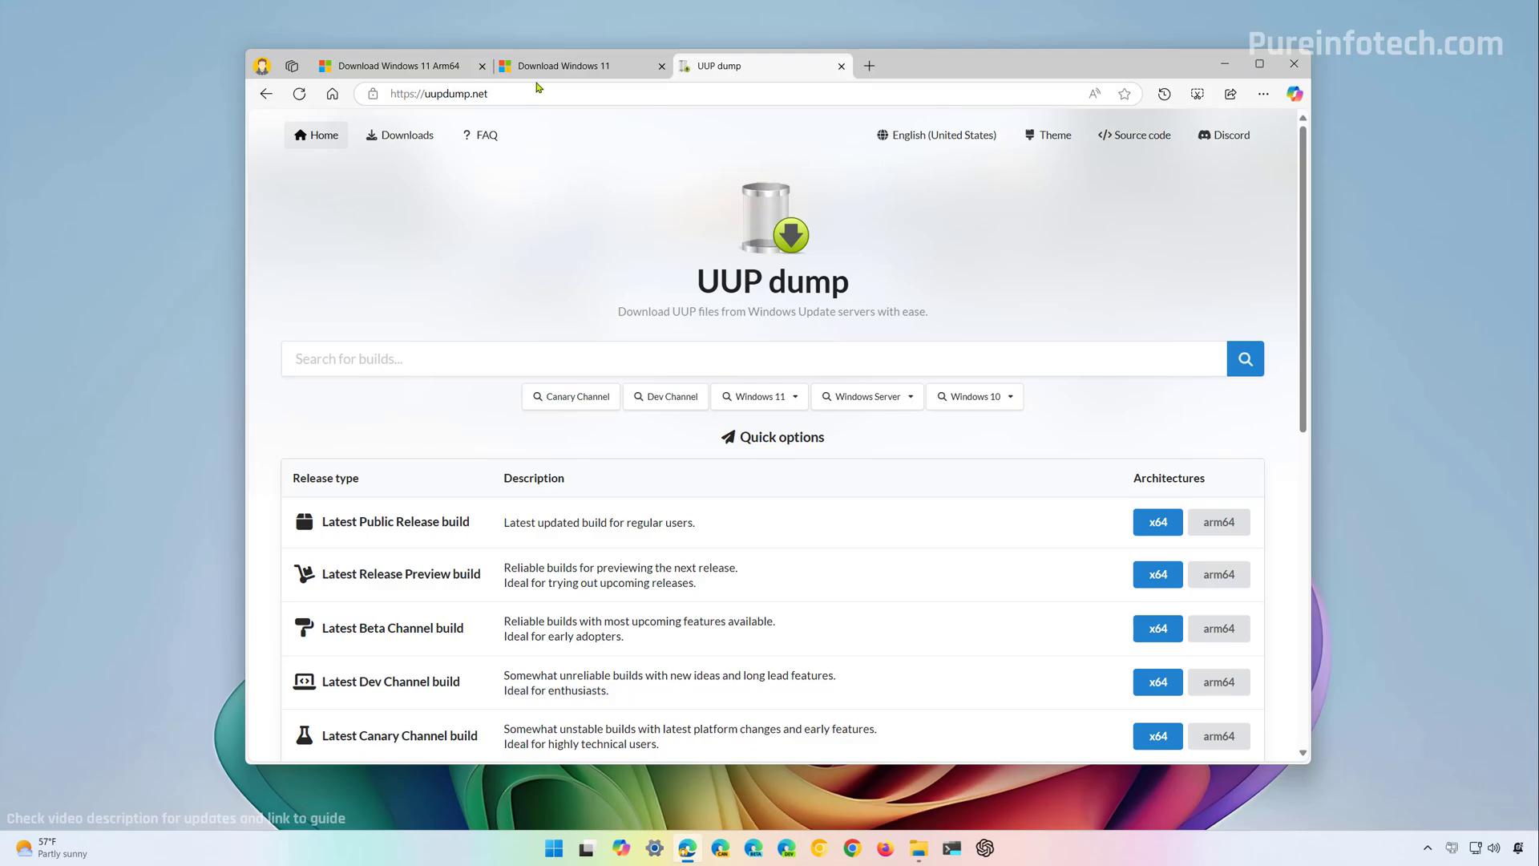
Open the 24H2 arm64 build 26100.2454, keep English (United States), and continue to editions
left_click(764, 404)
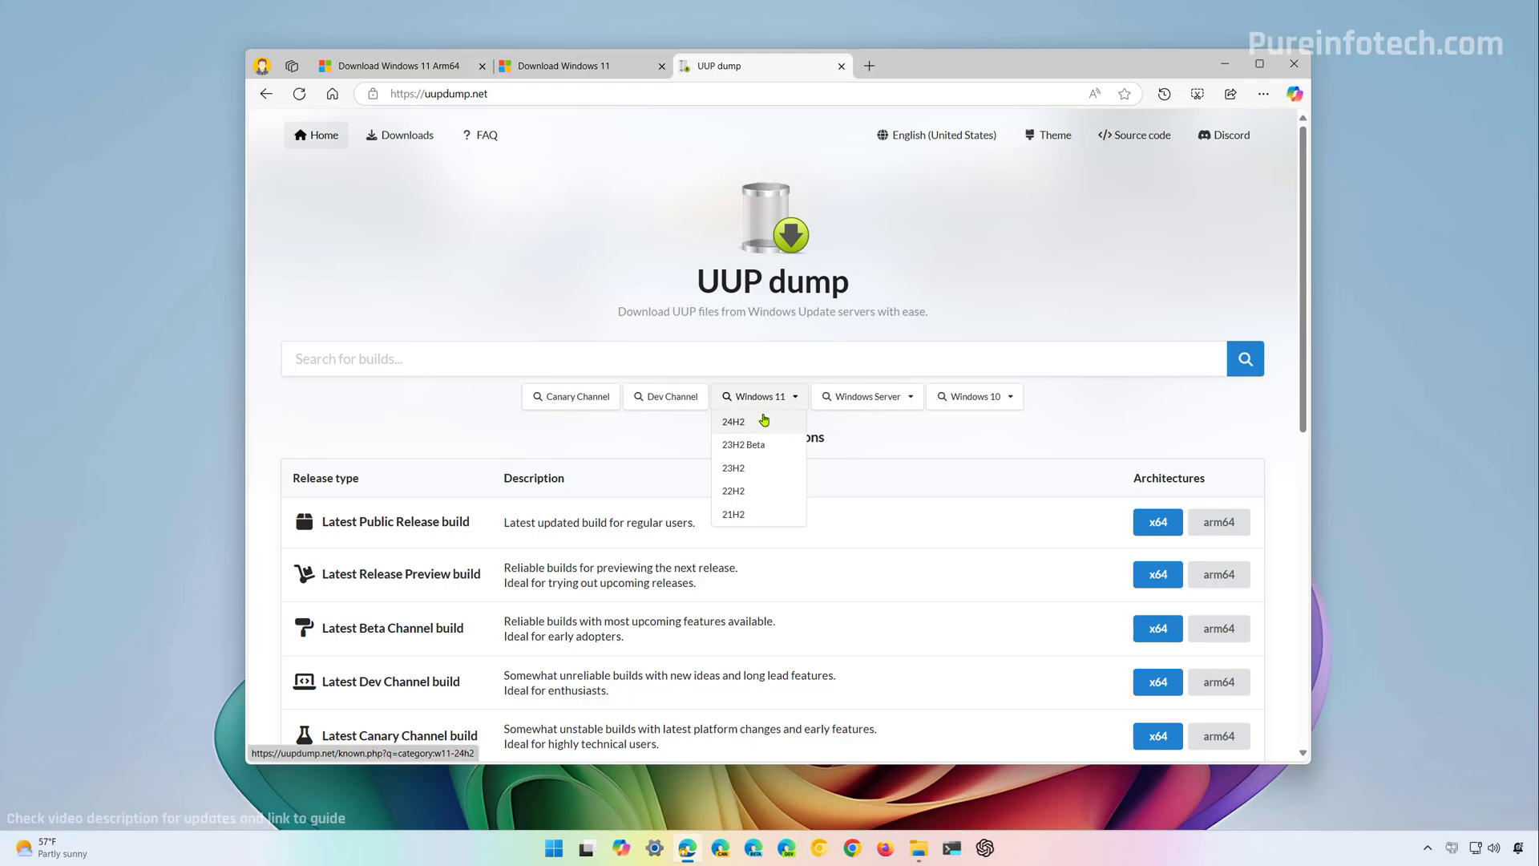
left_click(764, 424)
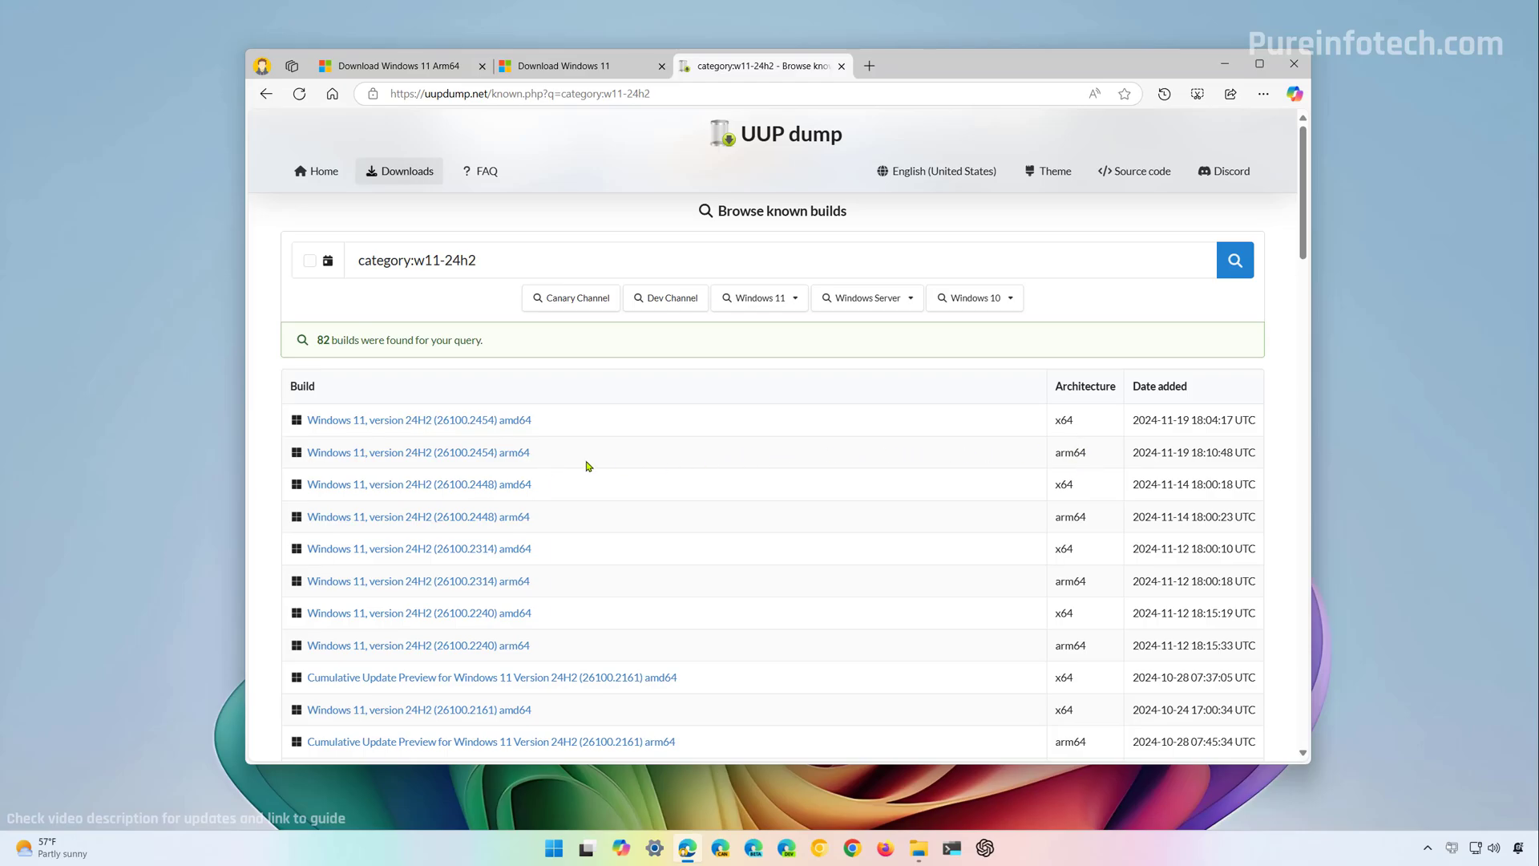
left_click(480, 459)
left_click(496, 350)
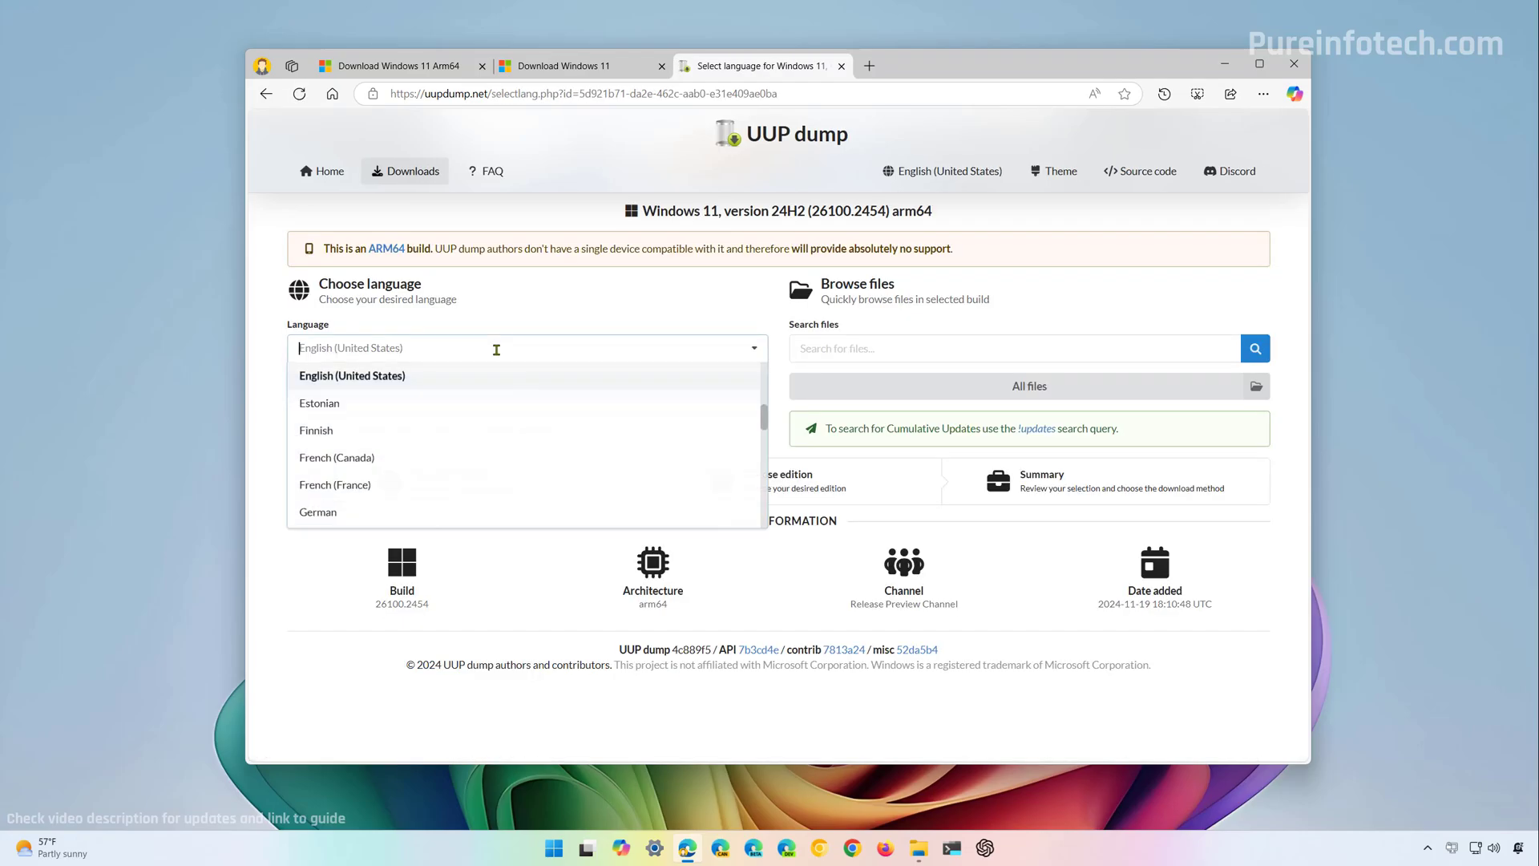
left_click(528, 303)
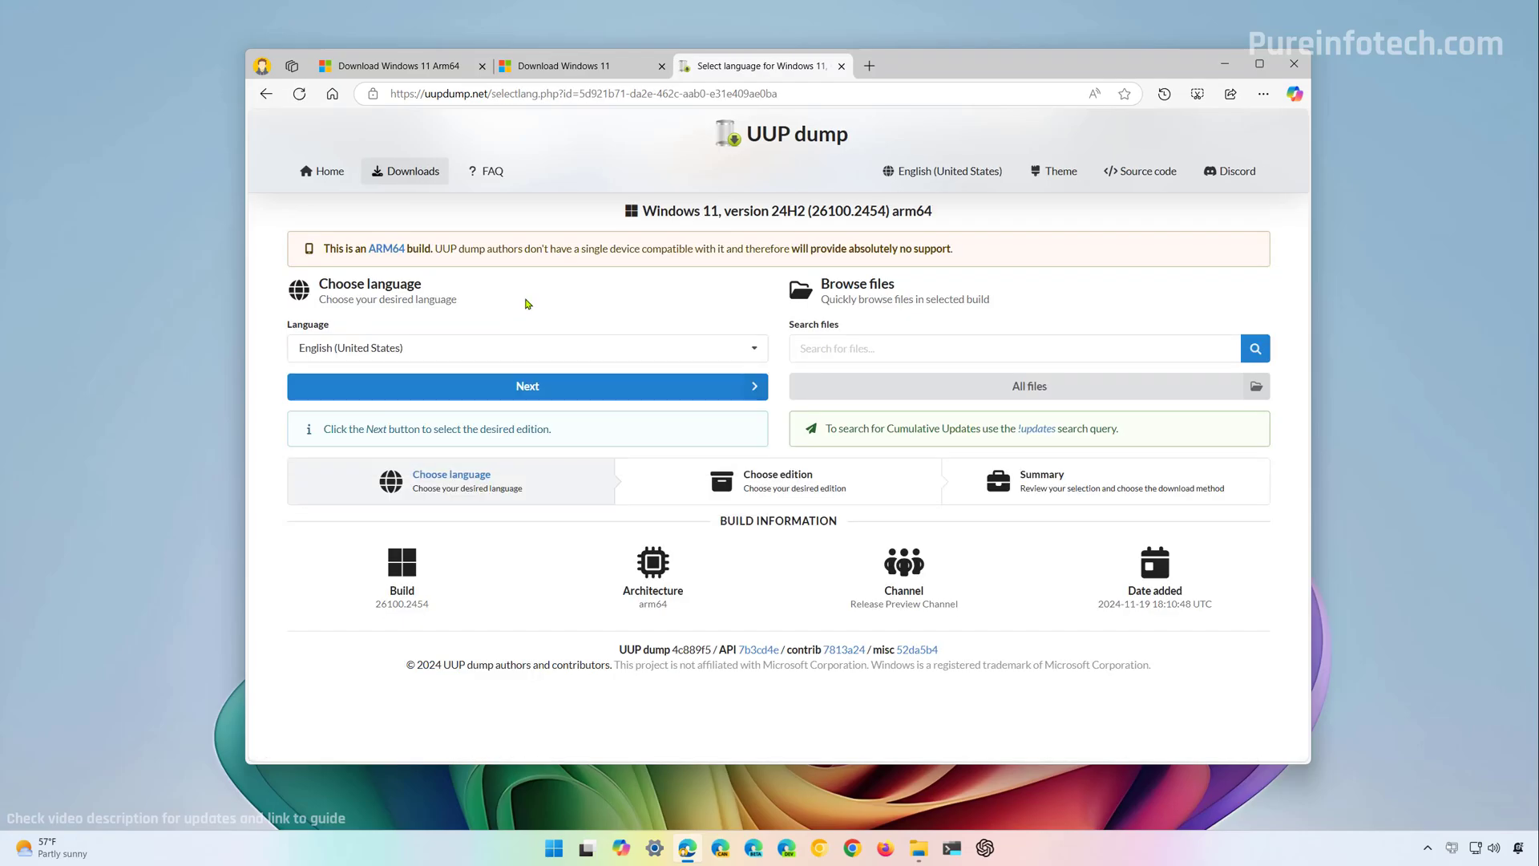
left_click(505, 388)
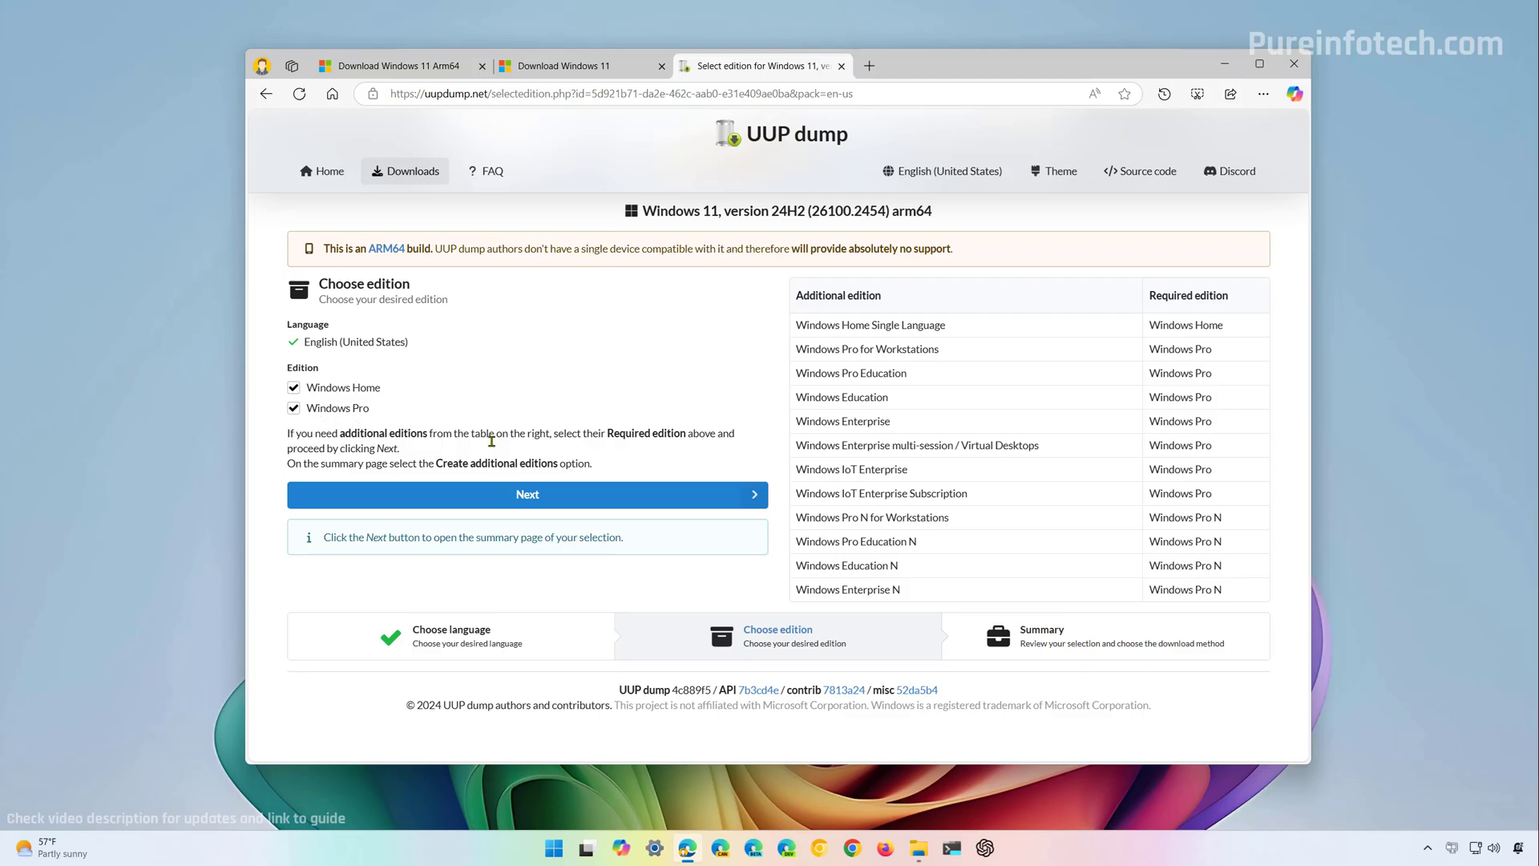
Save the 26100.2454 arm64 en-us convert.zip package for Home and Pro into Downloads
left_click(545, 502)
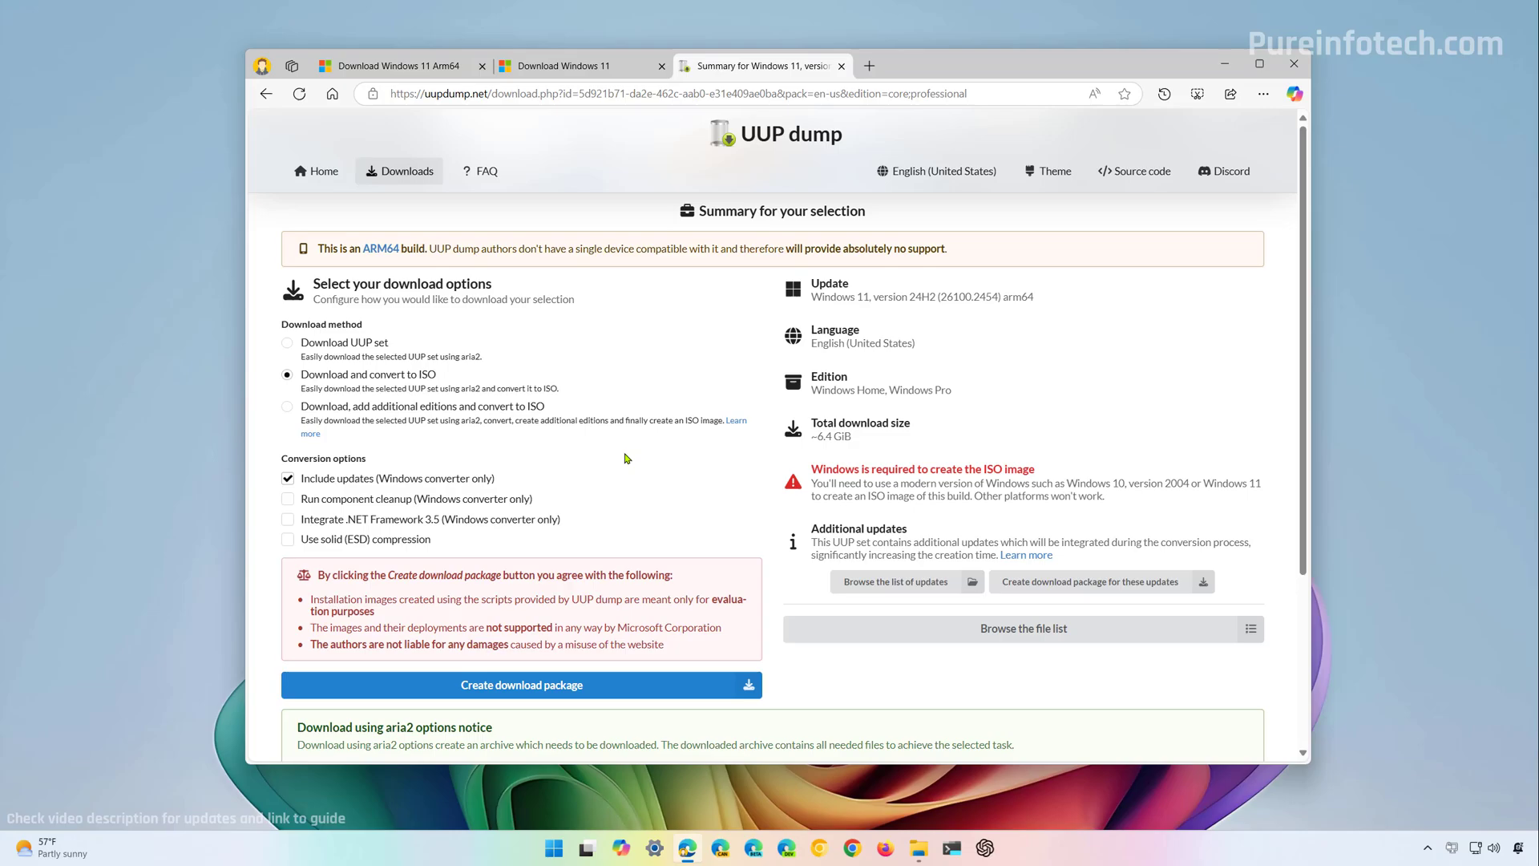
left_click(526, 686)
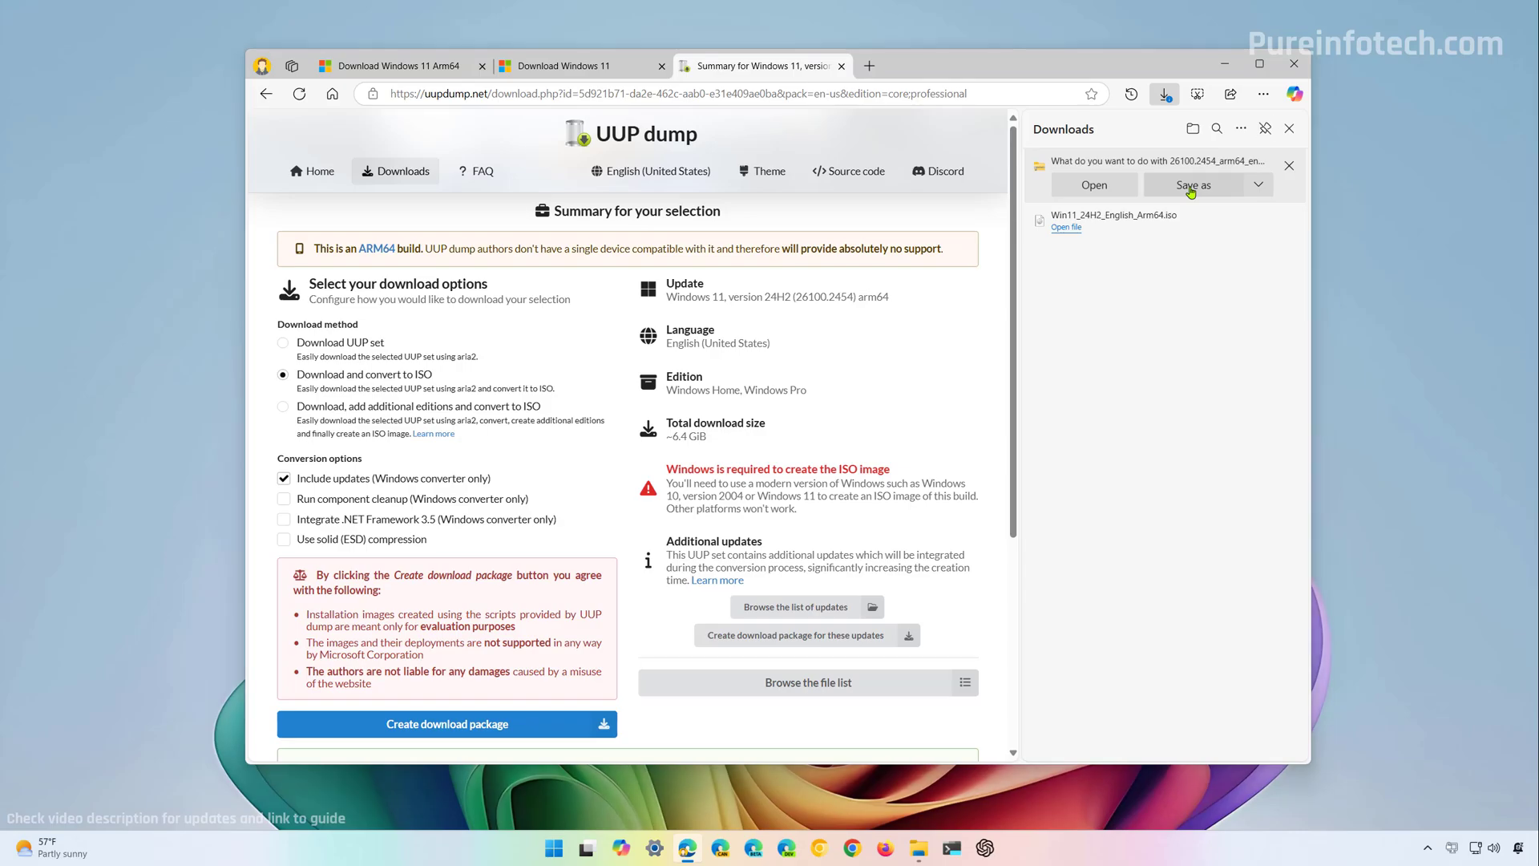
left_click(1191, 187)
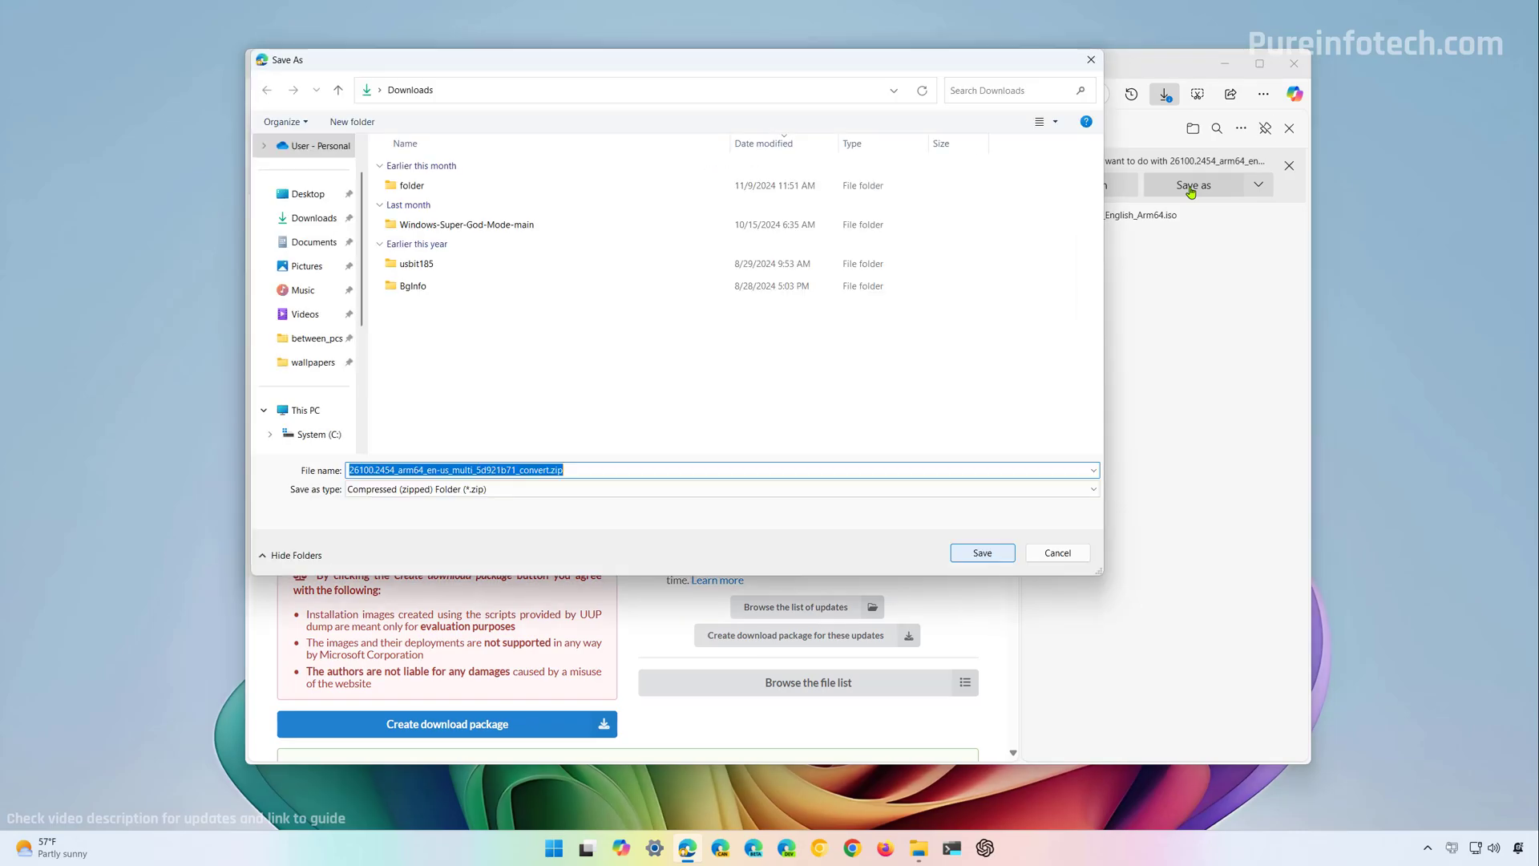
left_click(984, 553)
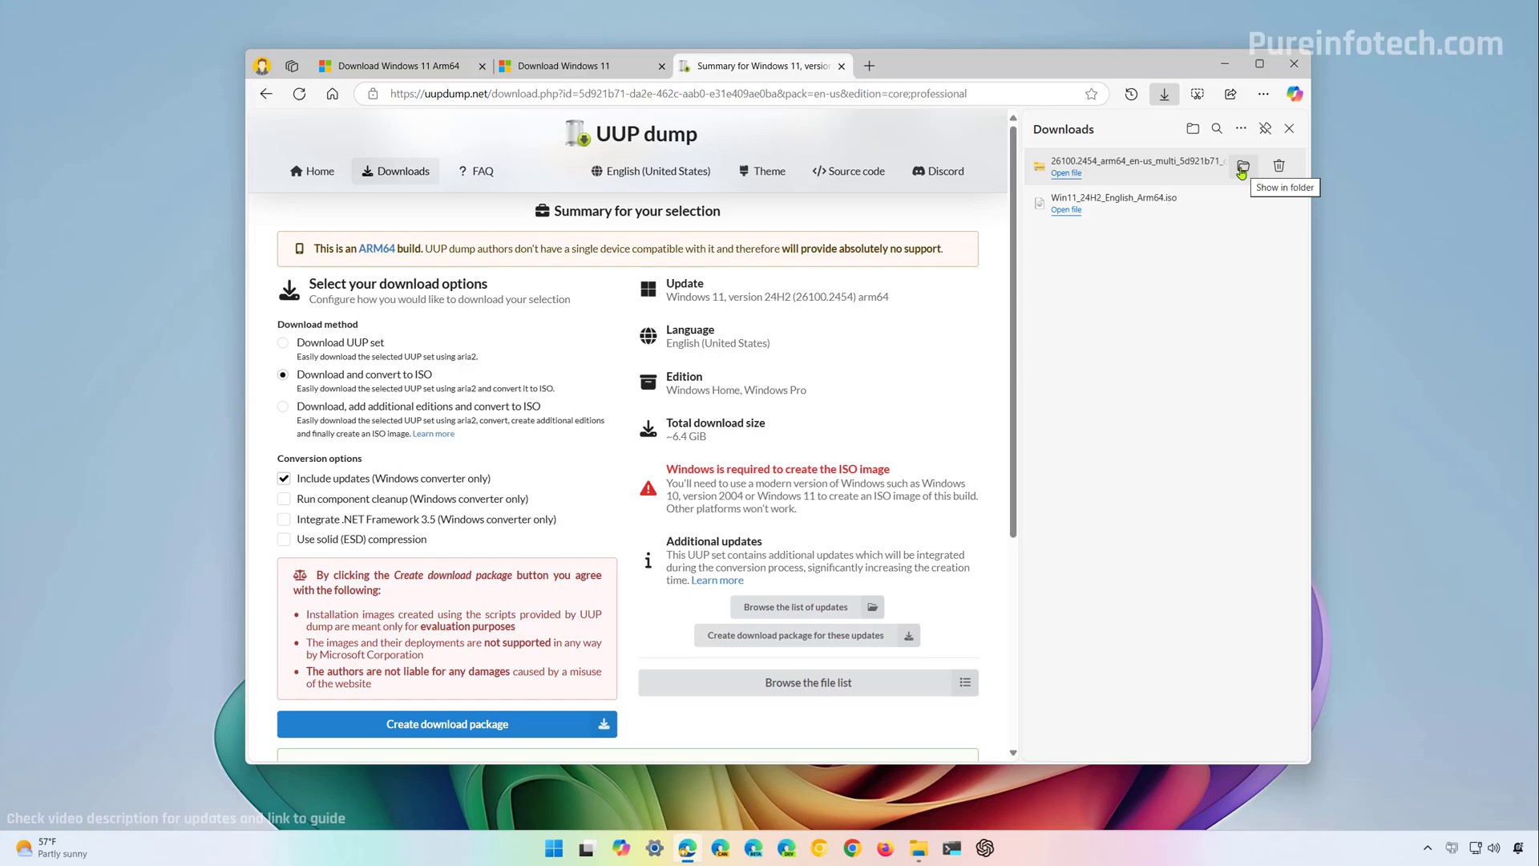
Extract the downloaded UUP dump zip into its convert folder in Downloads
left_click(1242, 168)
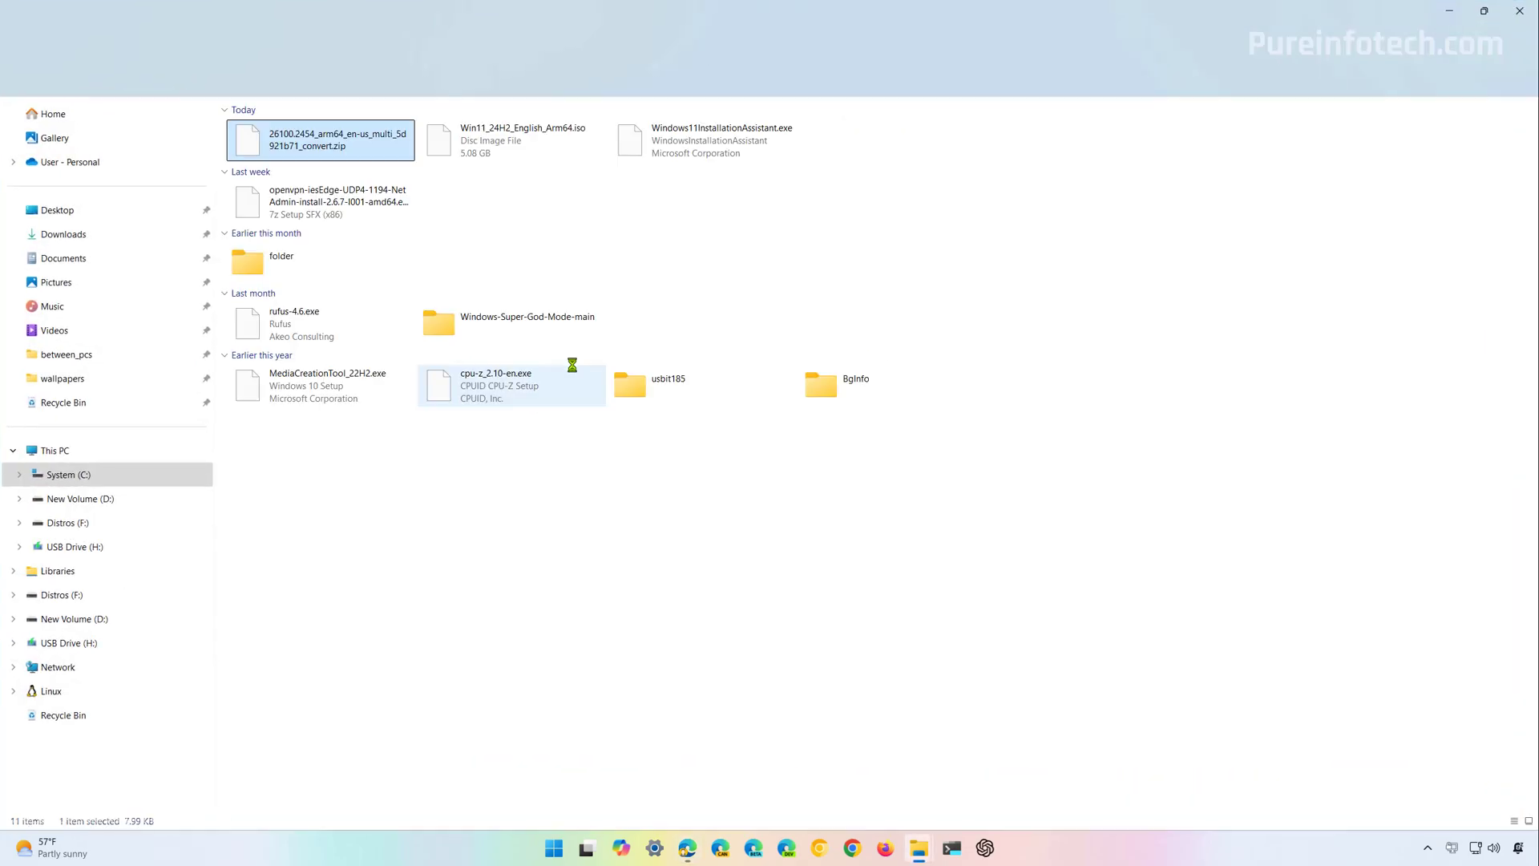
double_click(349, 148)
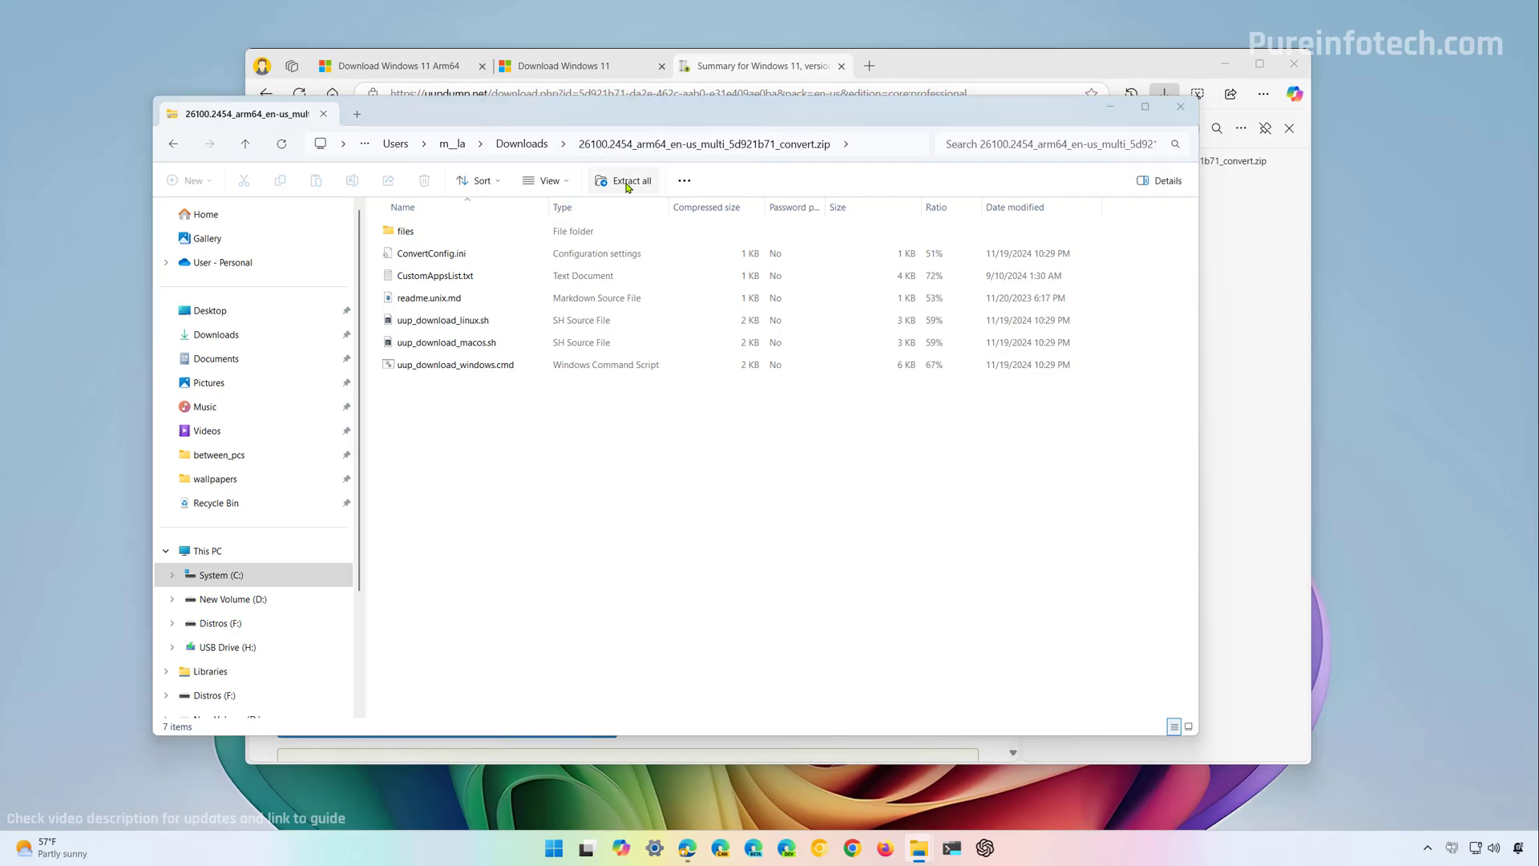
left_click(626, 183)
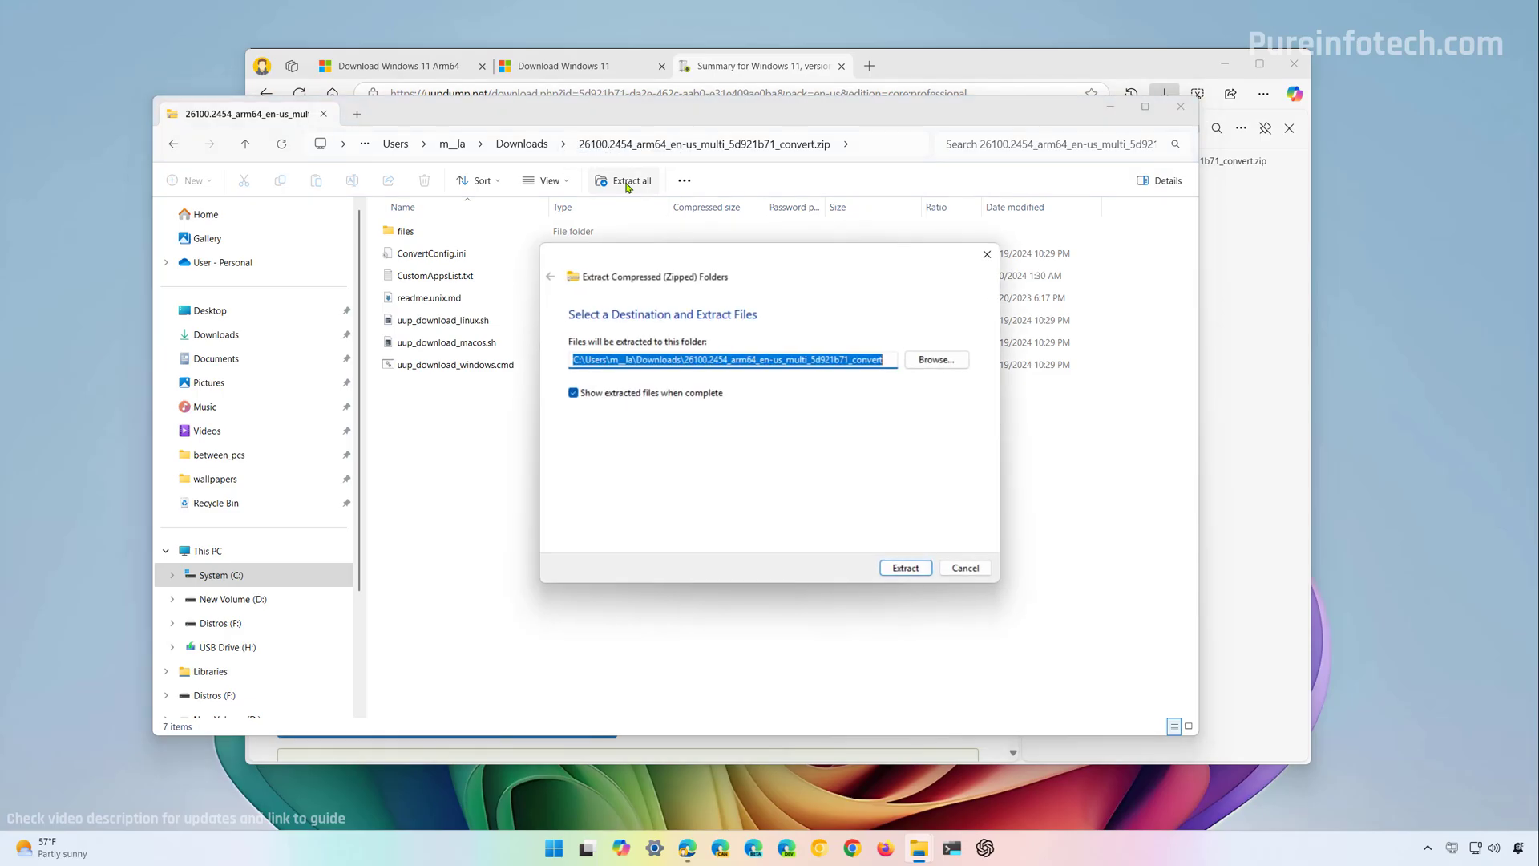
left_click(906, 567)
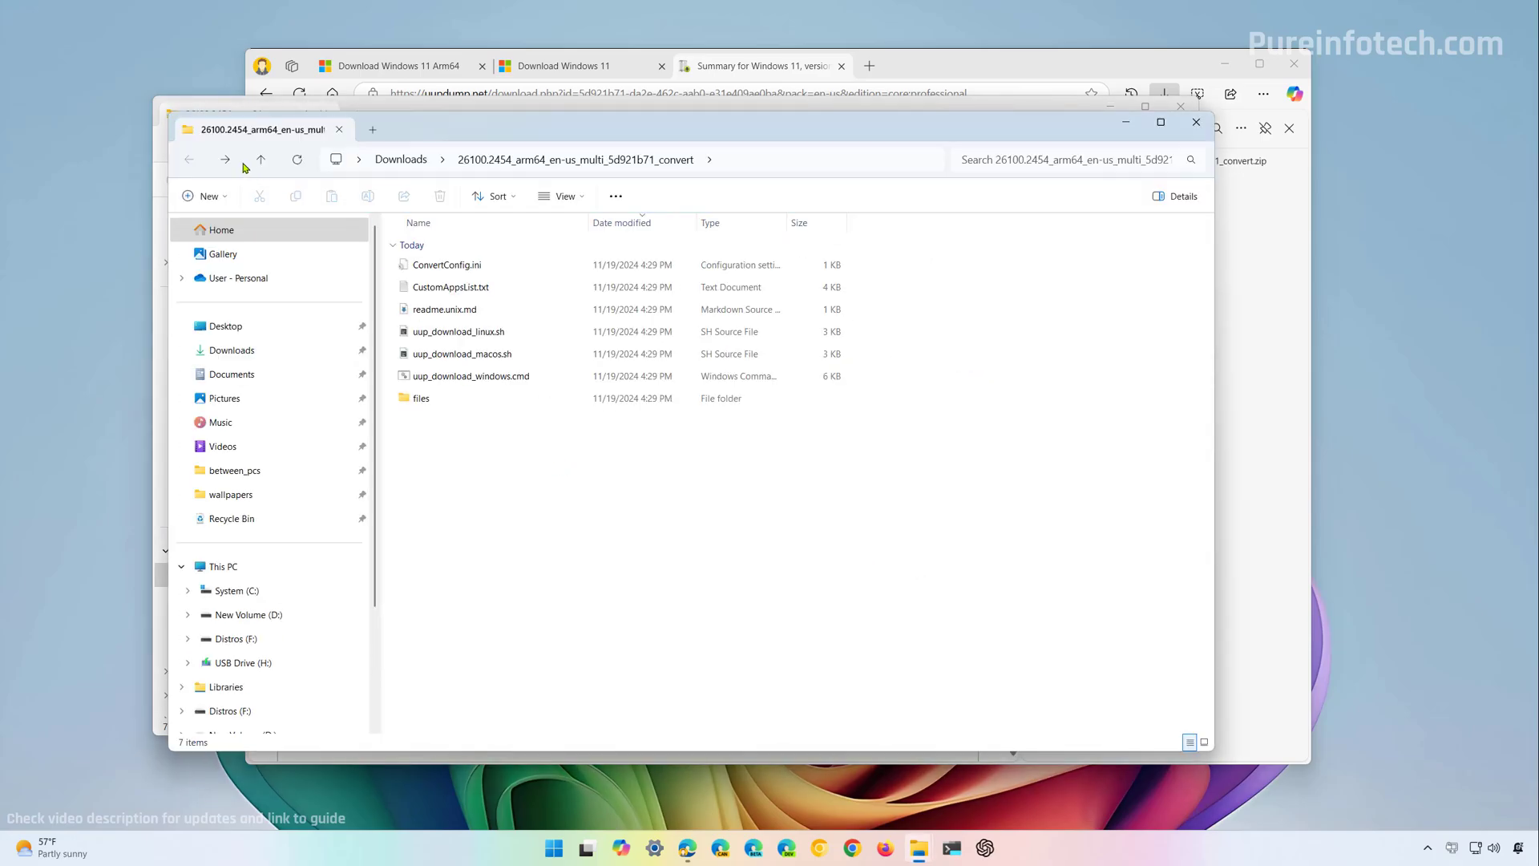
Rename the convert folder in Downloads to windowsarm
left_click(401, 160)
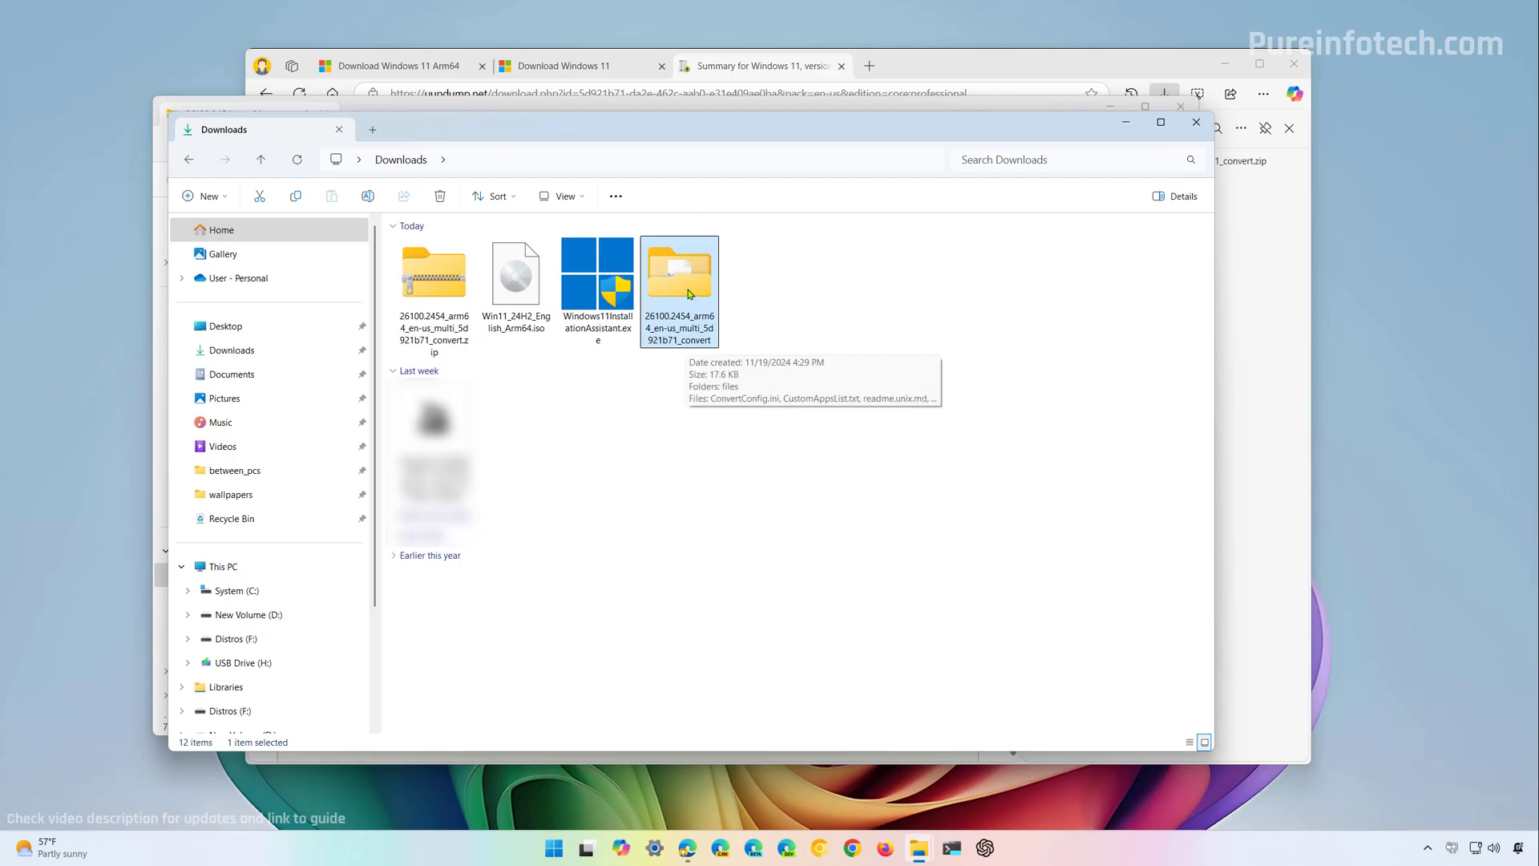
right_click(690, 294)
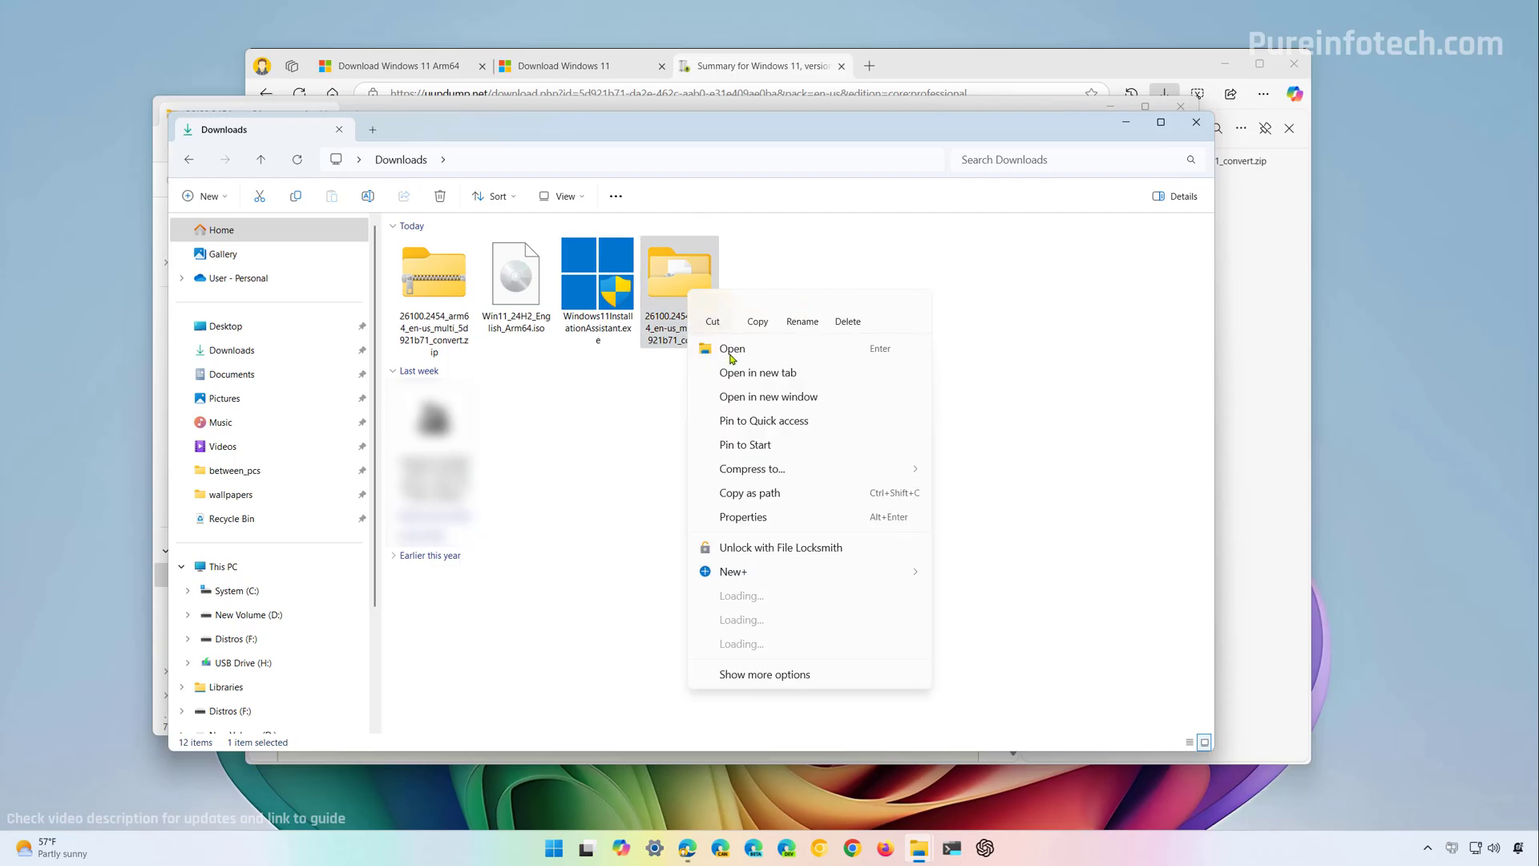
left_click(802, 311)
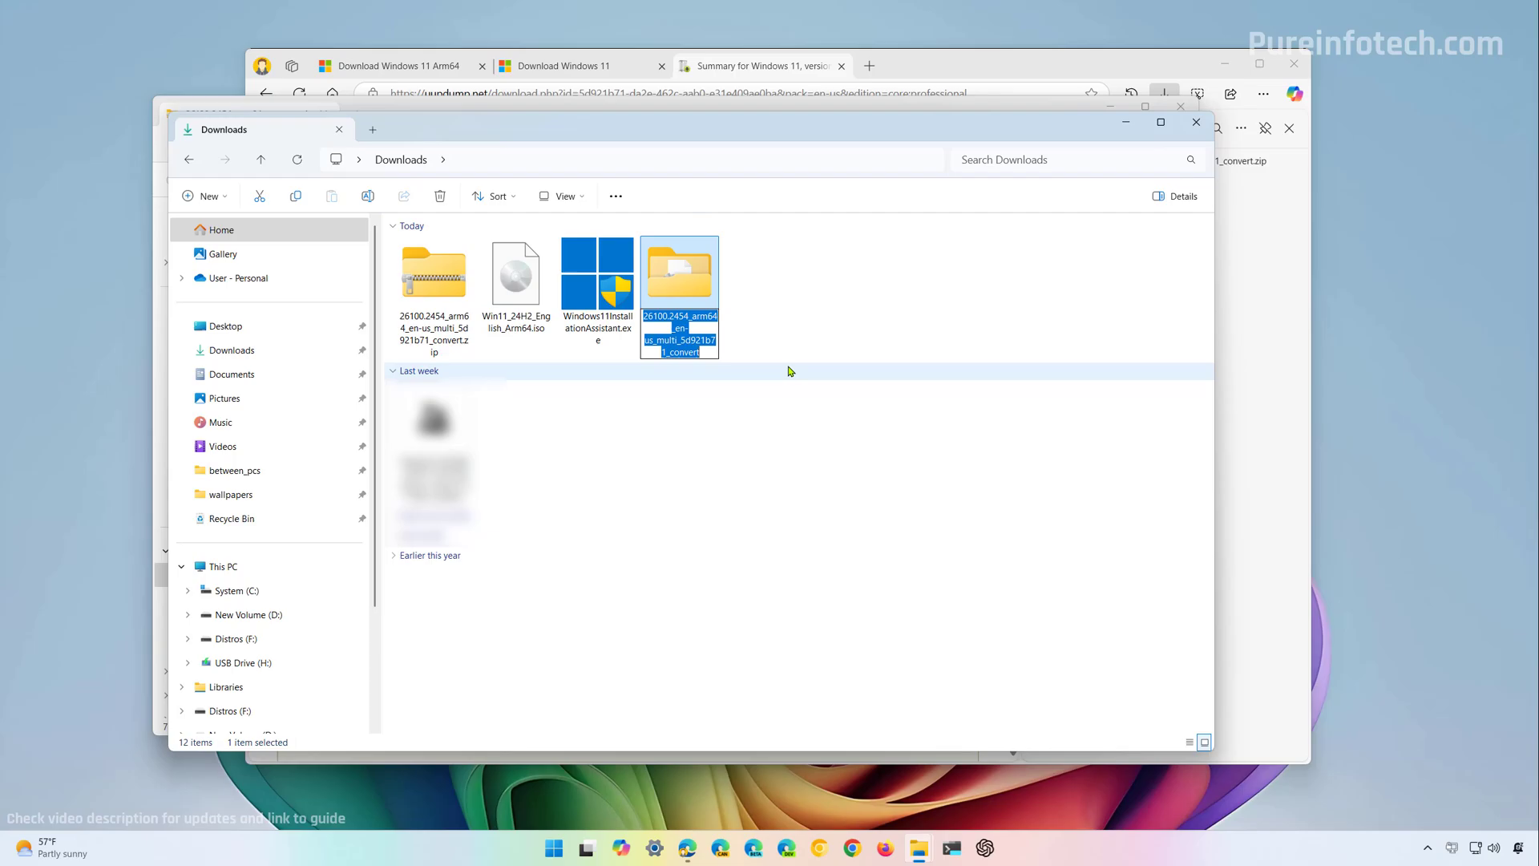
type("win")
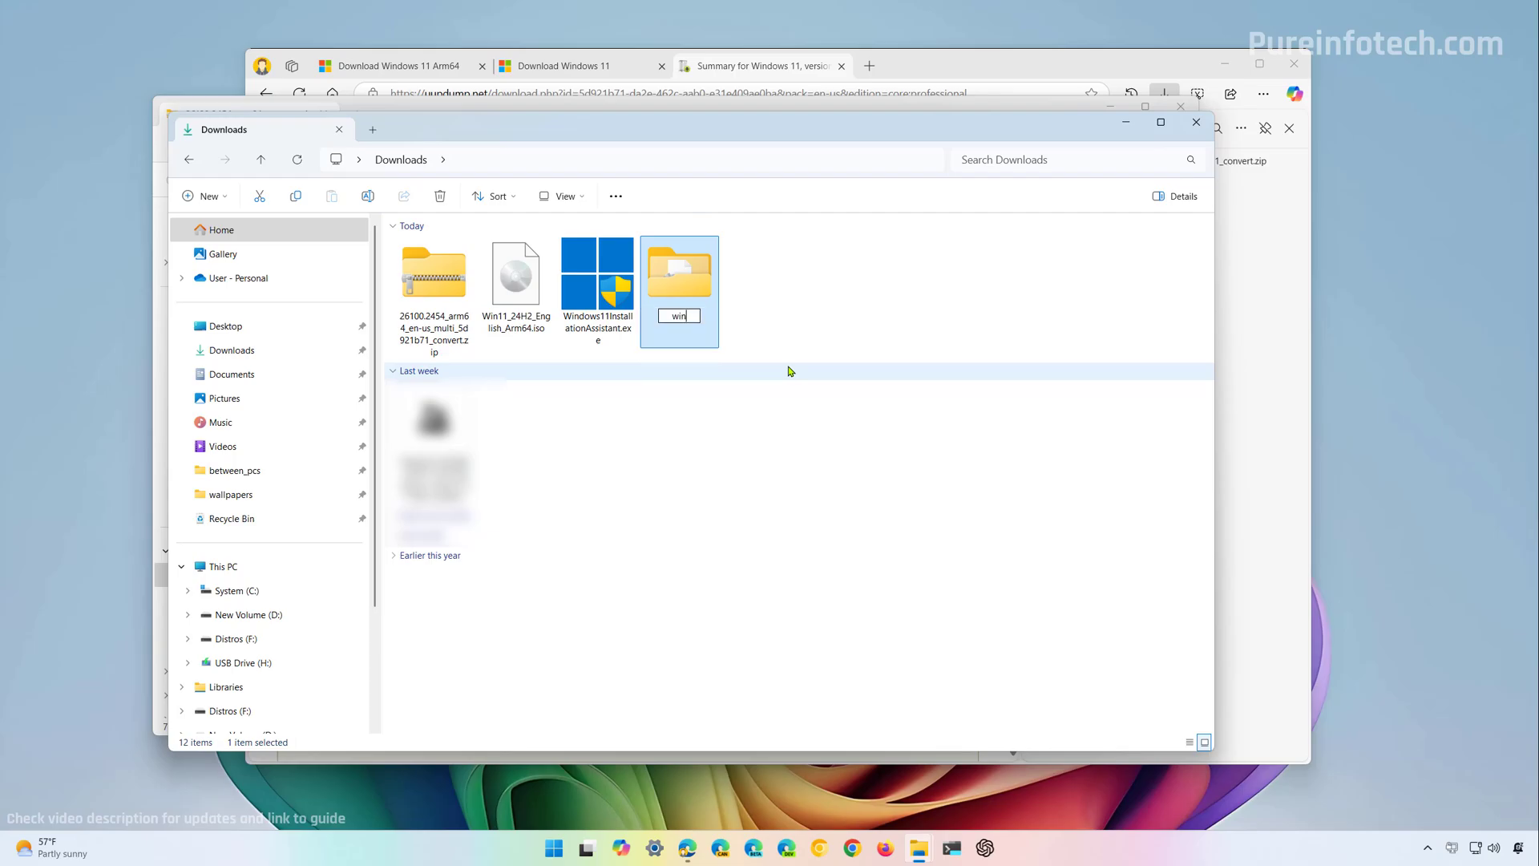
type("dowsarm")
key("Return")
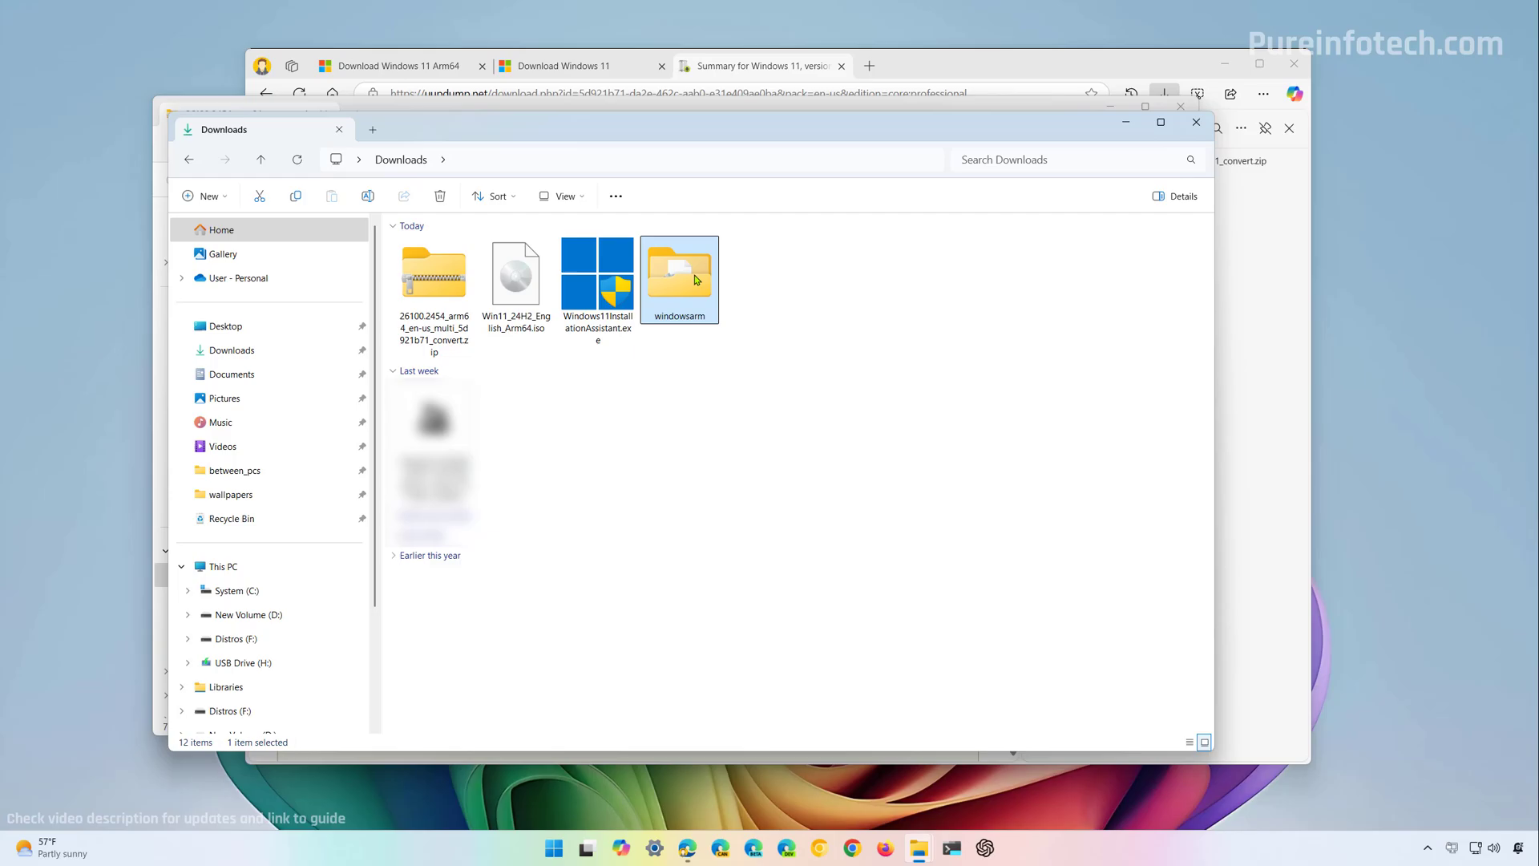
Run uup_download_windows.cmd from windowsarm as administrator, choosing Run anyway at SmartScreen
double_click(695, 279)
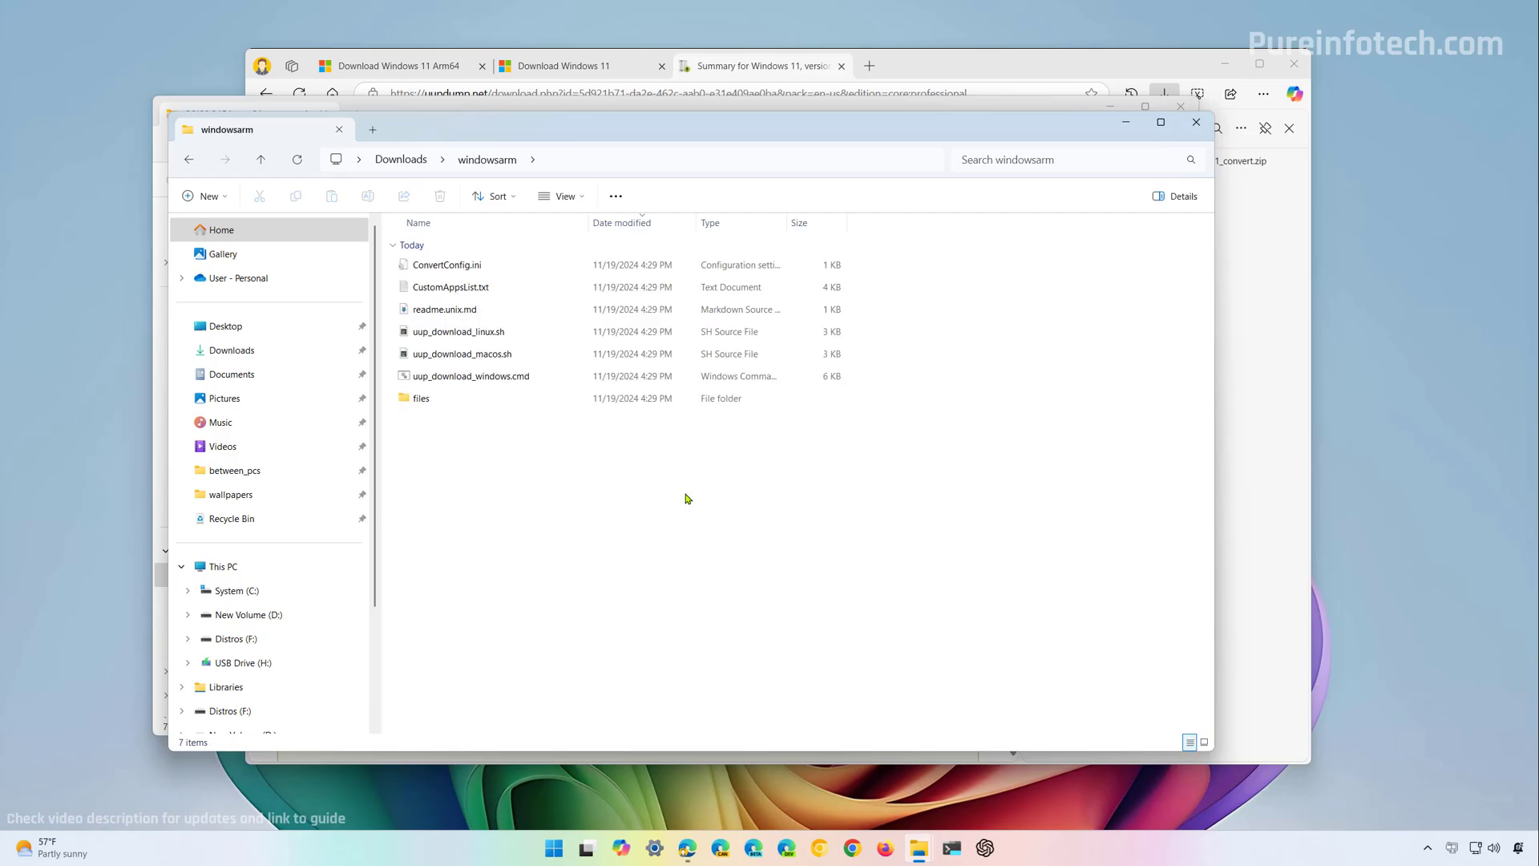
right_click(463, 381)
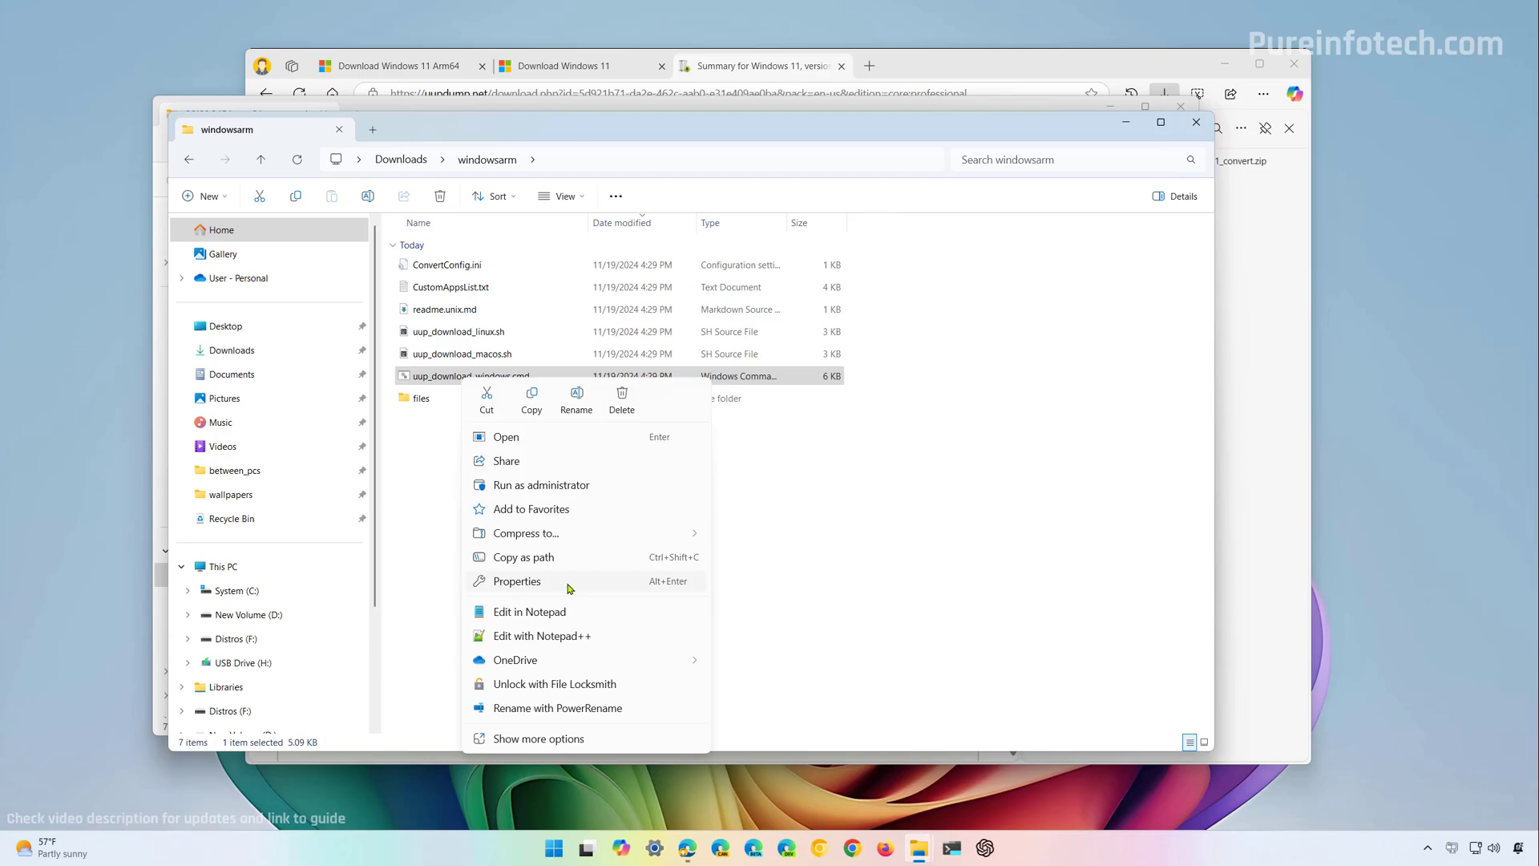
left_click(555, 487)
left_click(618, 317)
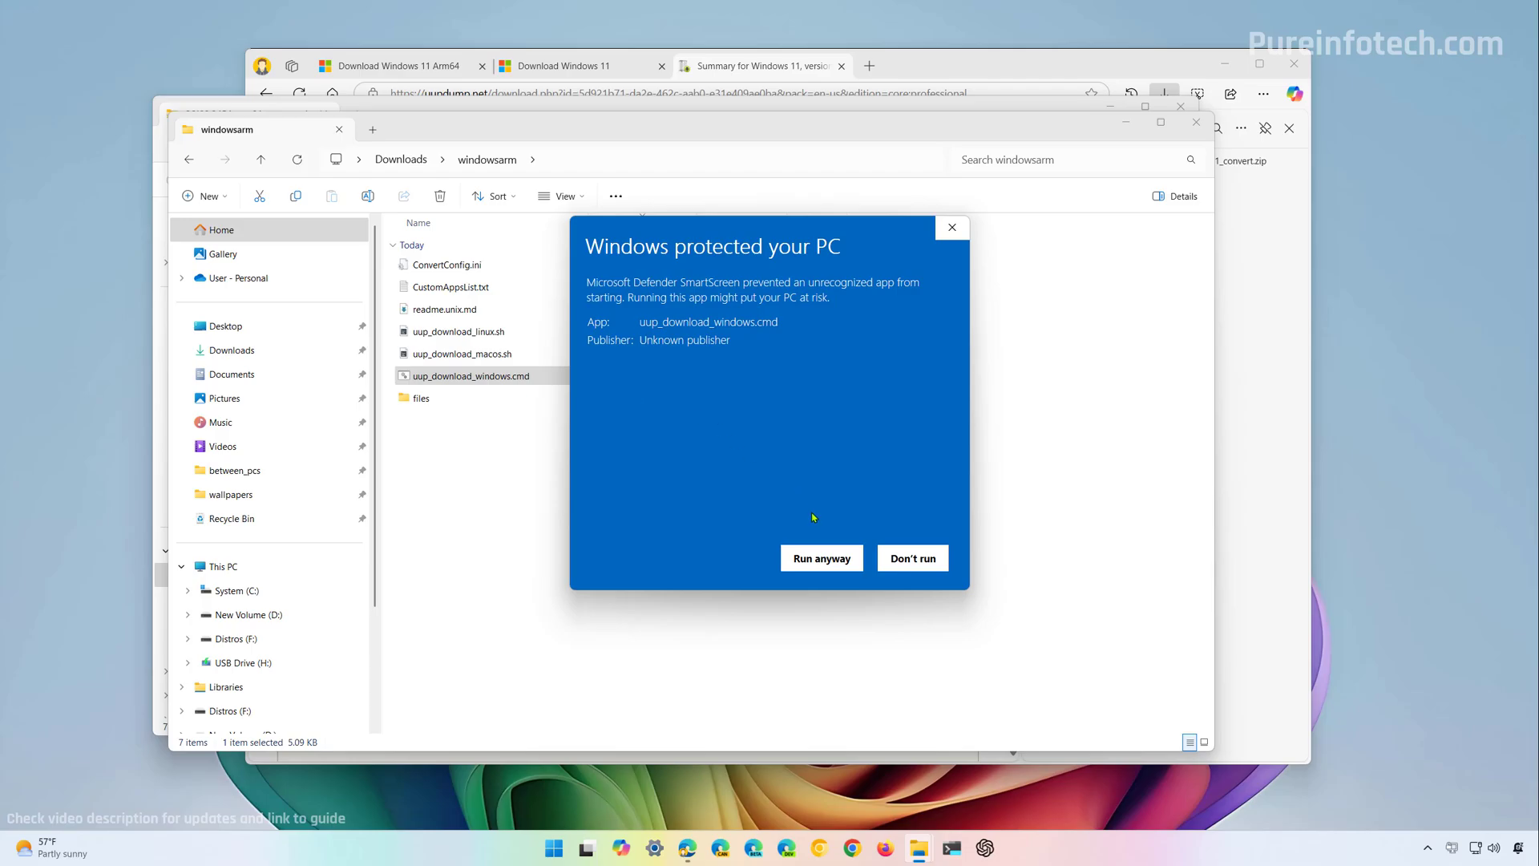
left_click(817, 559)
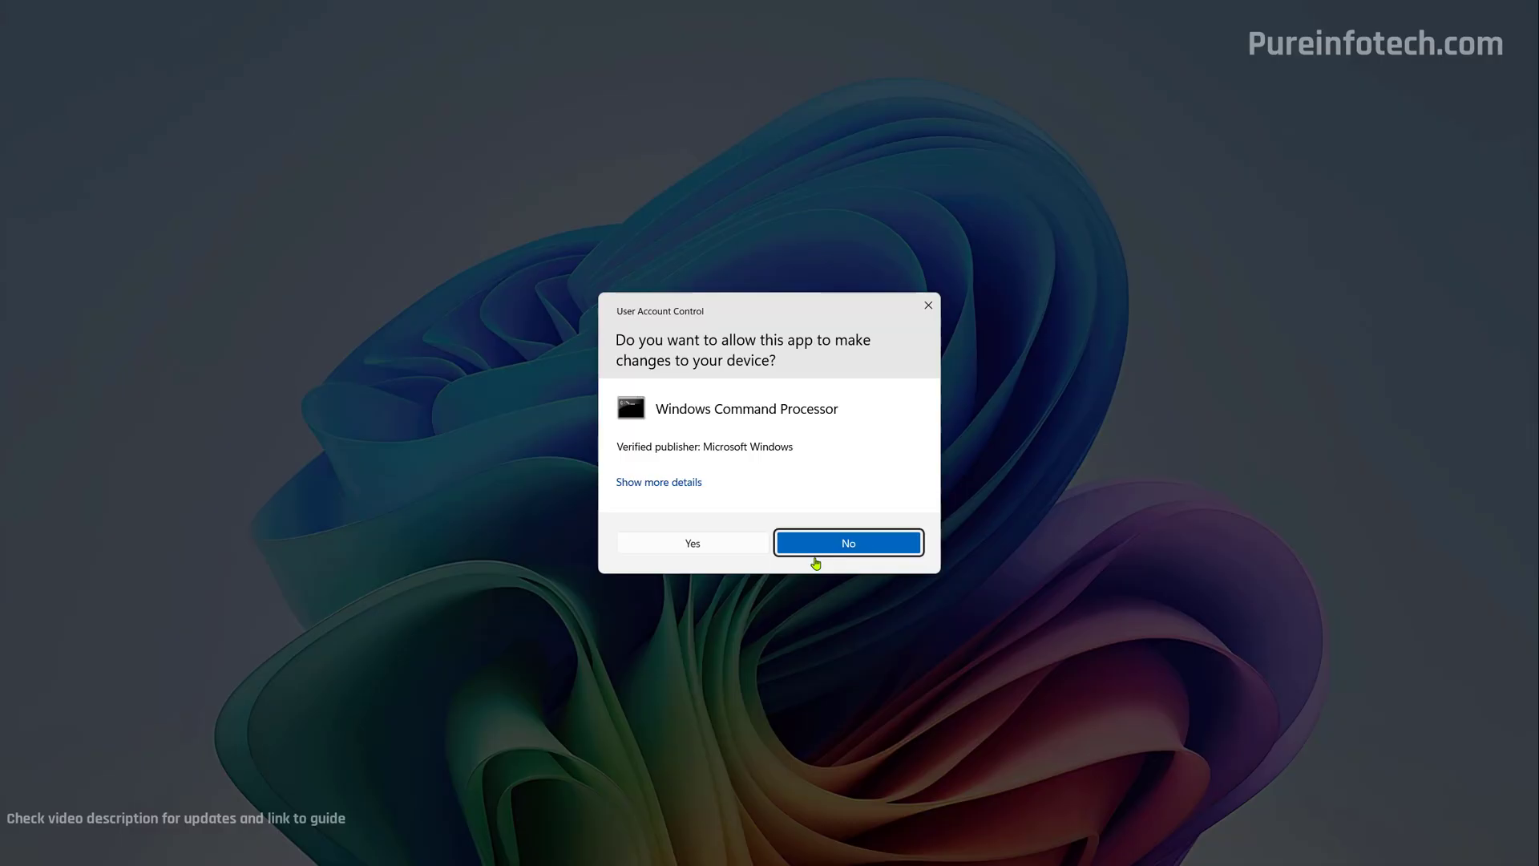
Approve UAC and answer R to run the script once, then bring the UUP dump window forward
left_click(736, 547)
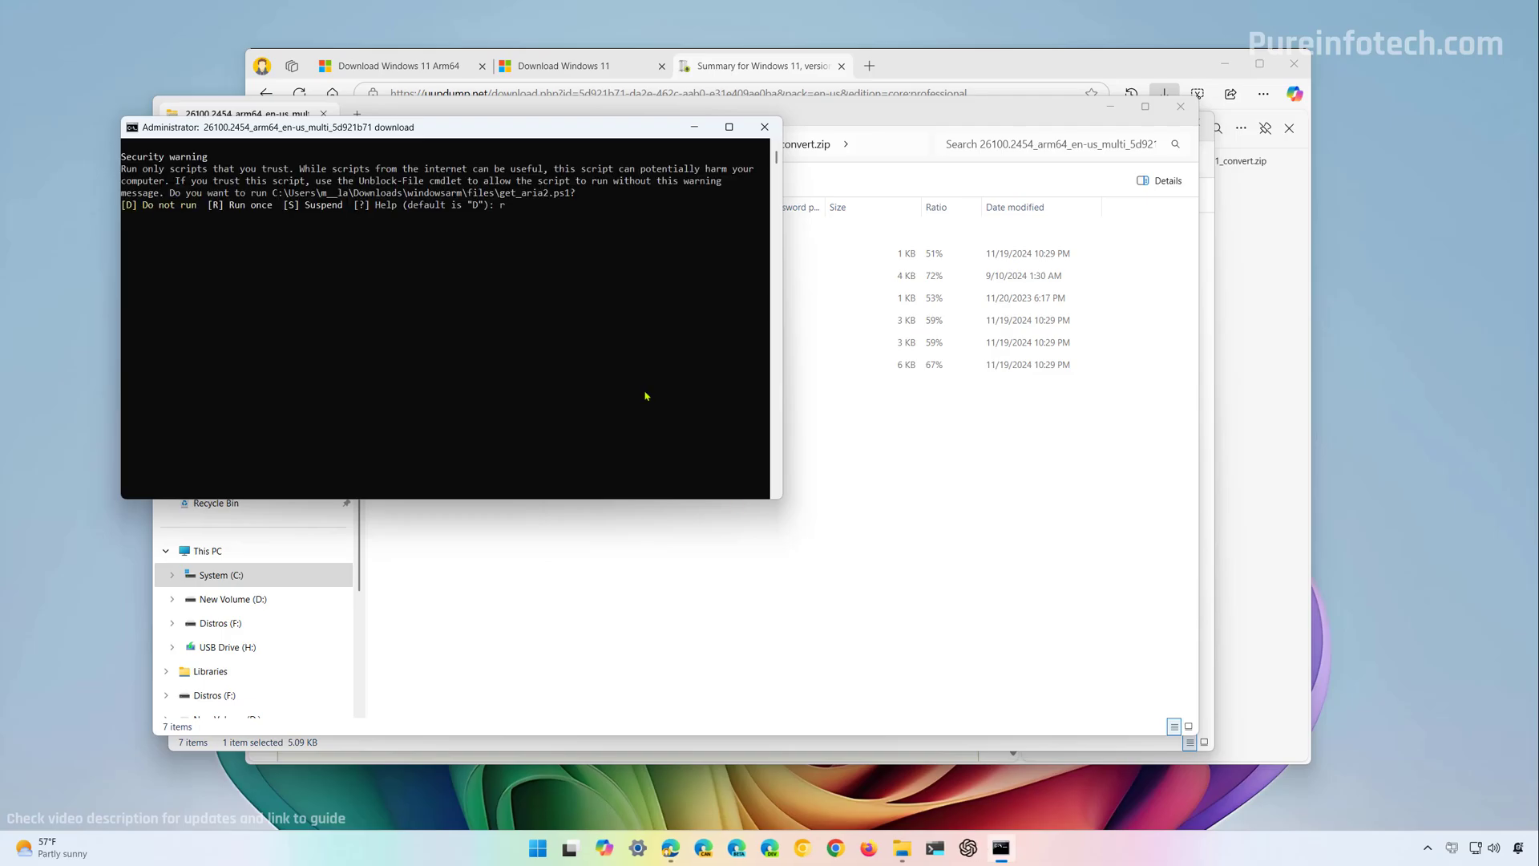
type("r")
key("Return")
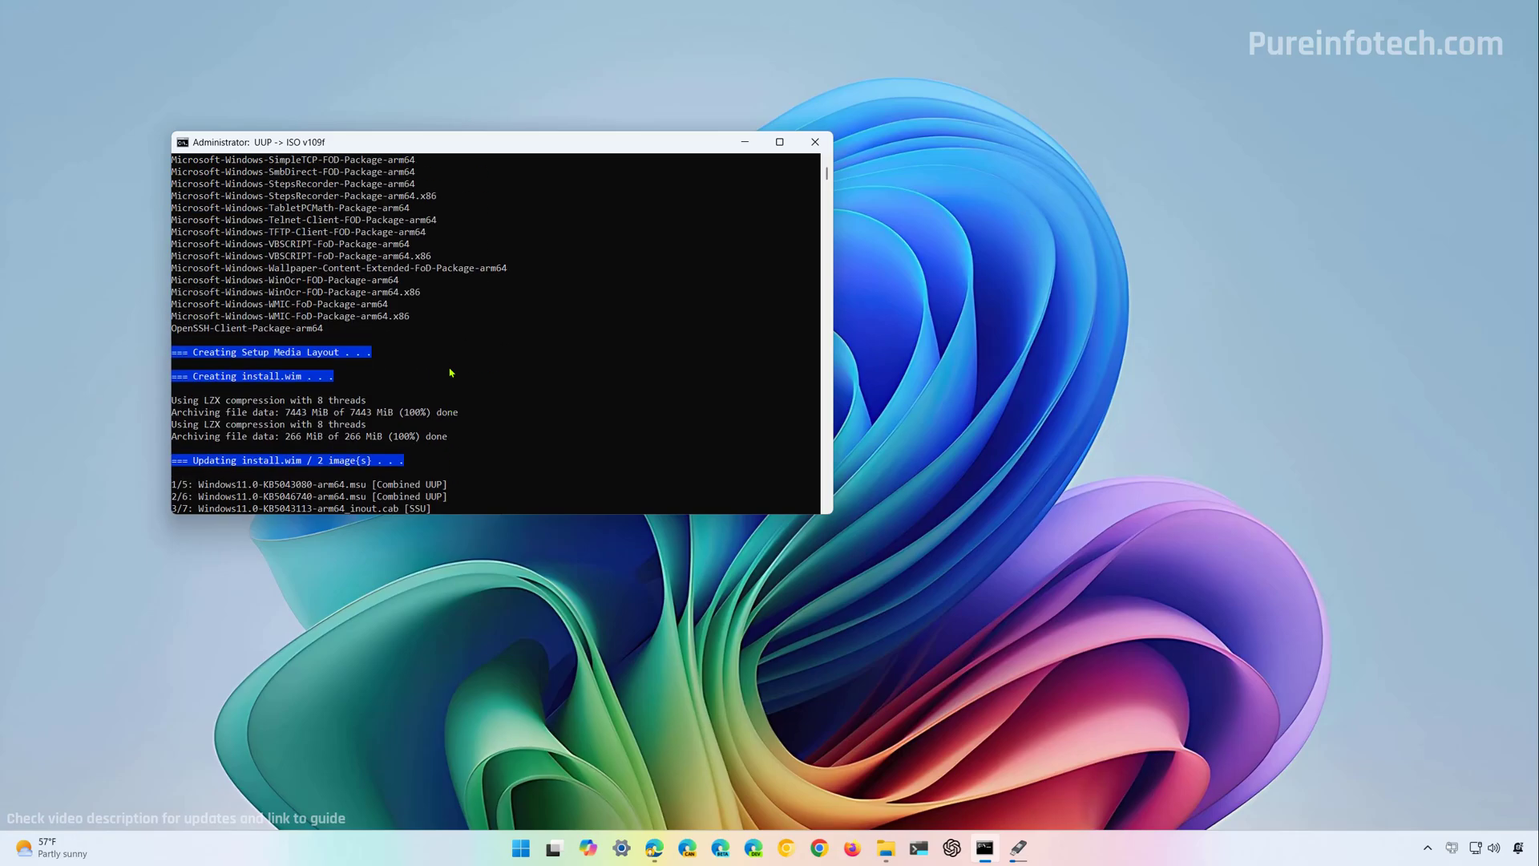
scroll(451, 372, "up", 1)
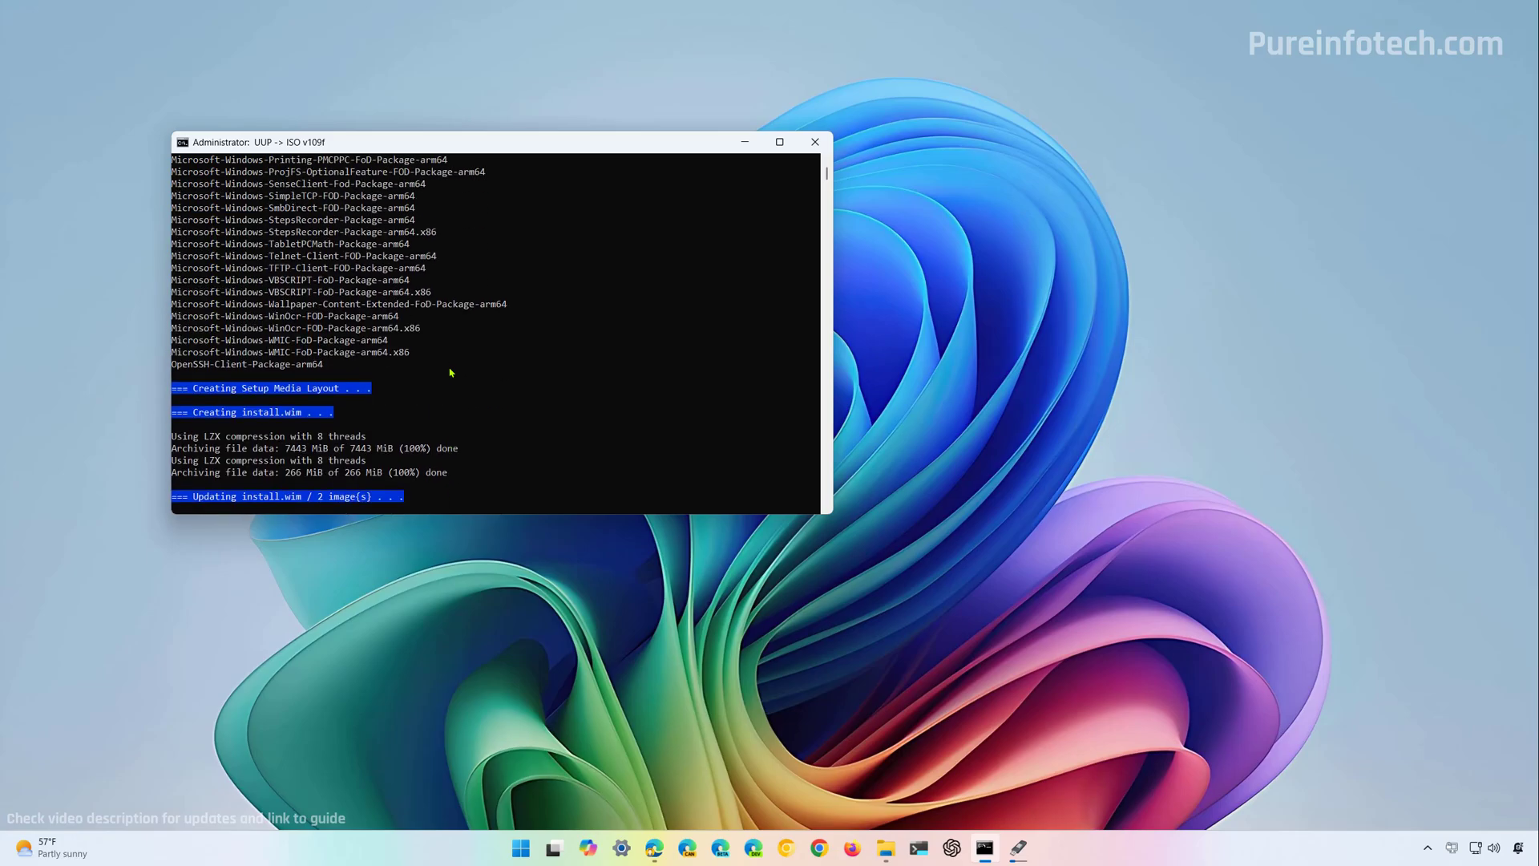
scroll(451, 372, "down", 9)
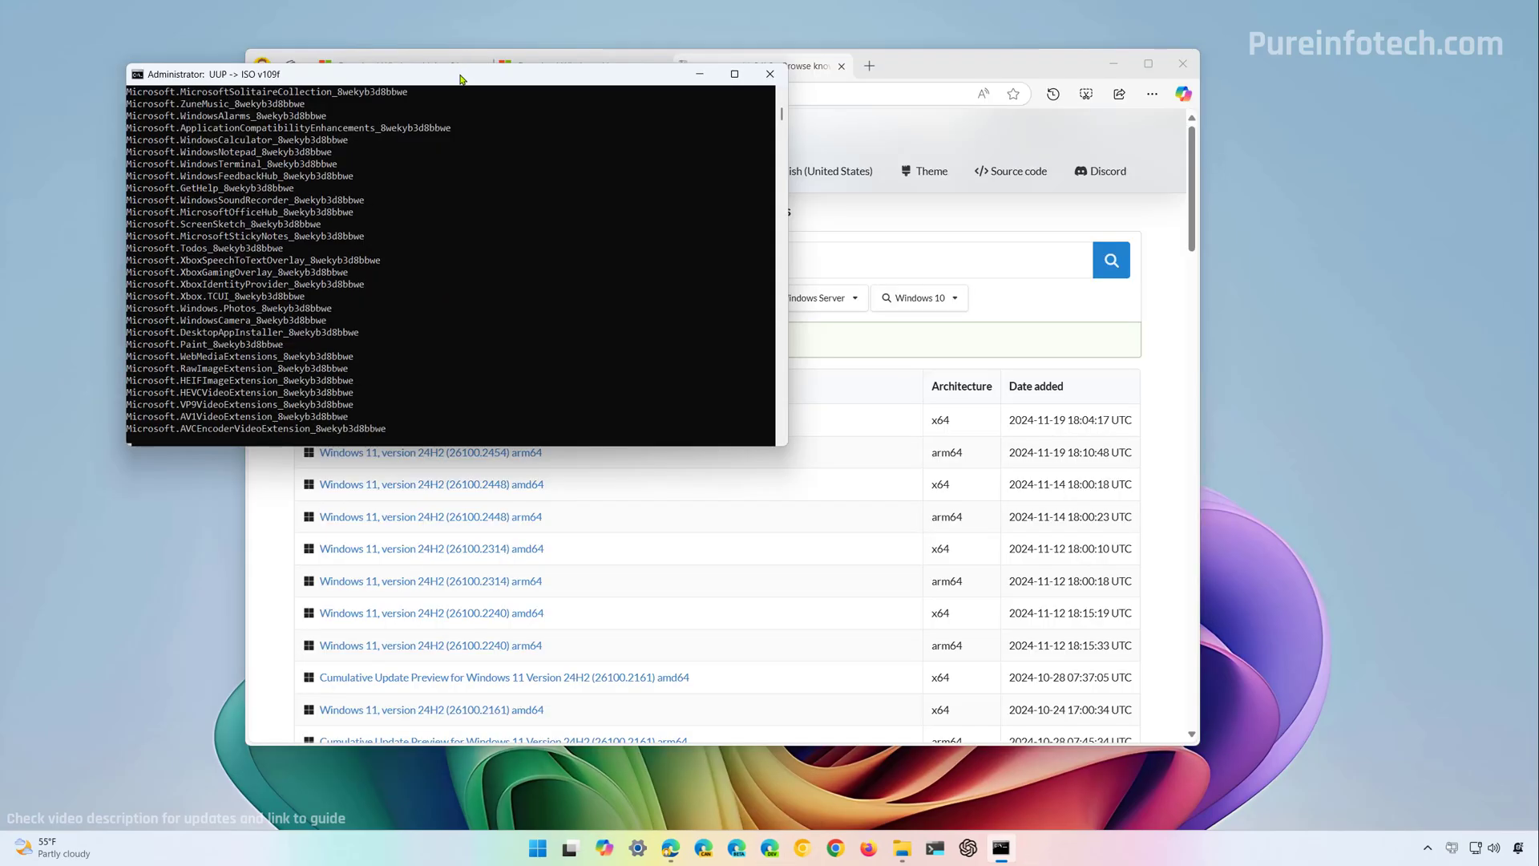
left_click_drag(461, 74, 454, 82)
left_click(881, 134)
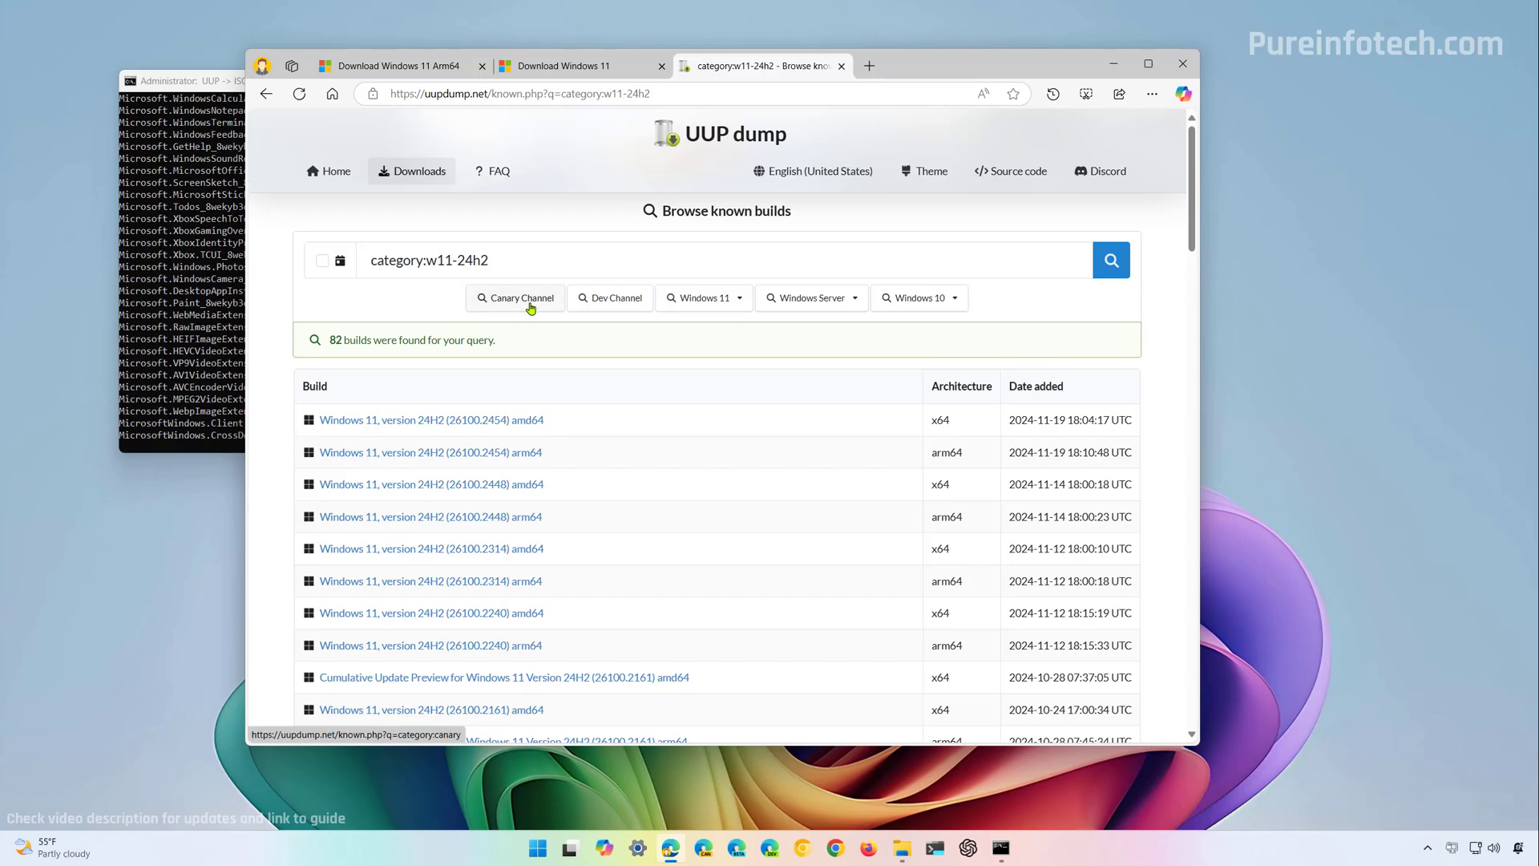
Open Canary build 27749.1000 arm64, keep English (United States), and continue to its summary
left_click(530, 308)
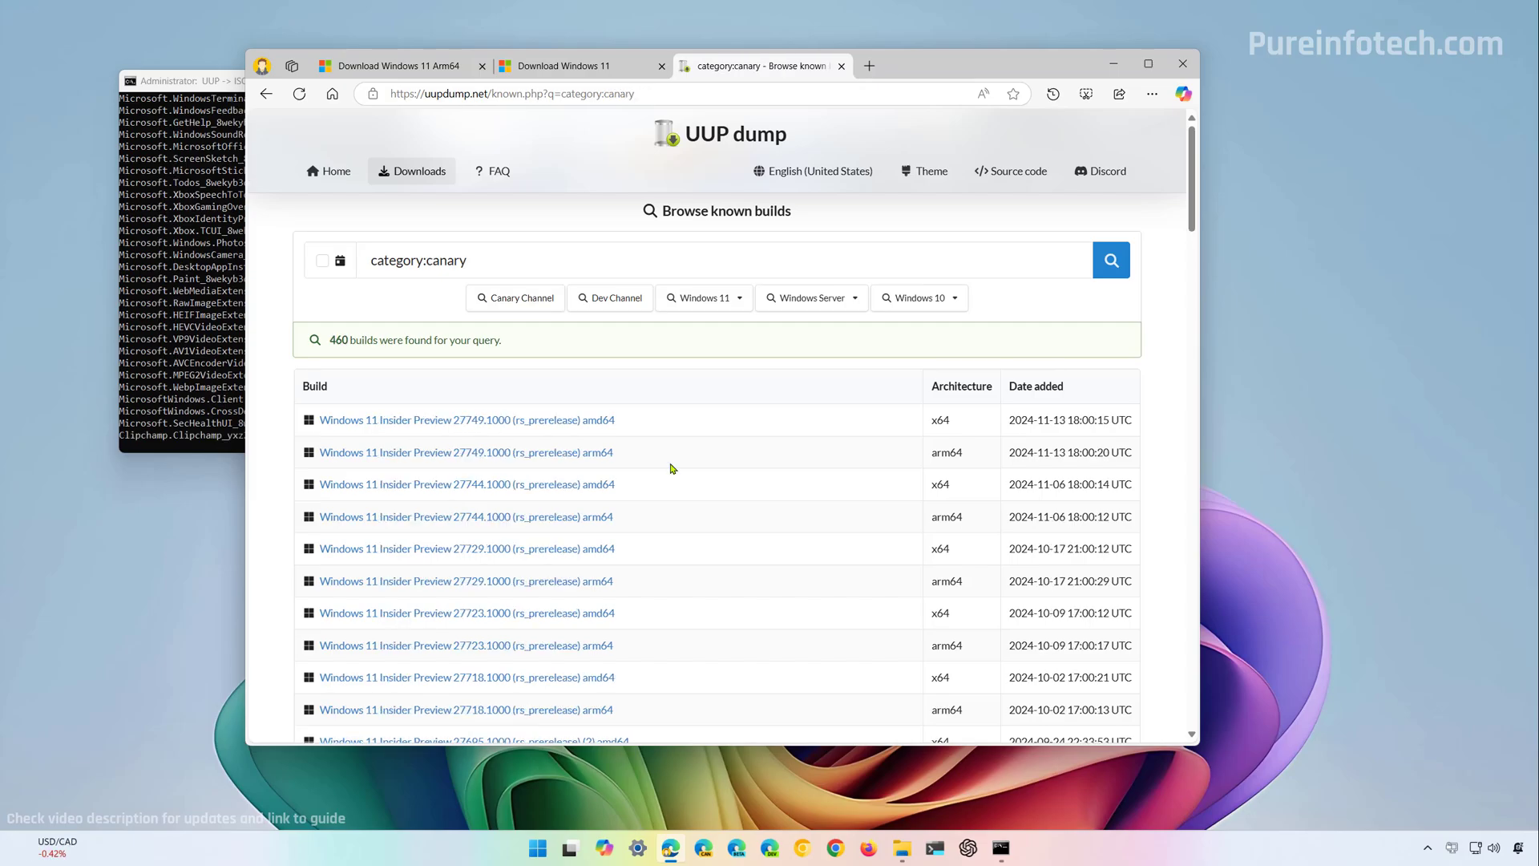
left_click_drag(935, 454, 956, 468)
left_click(943, 454)
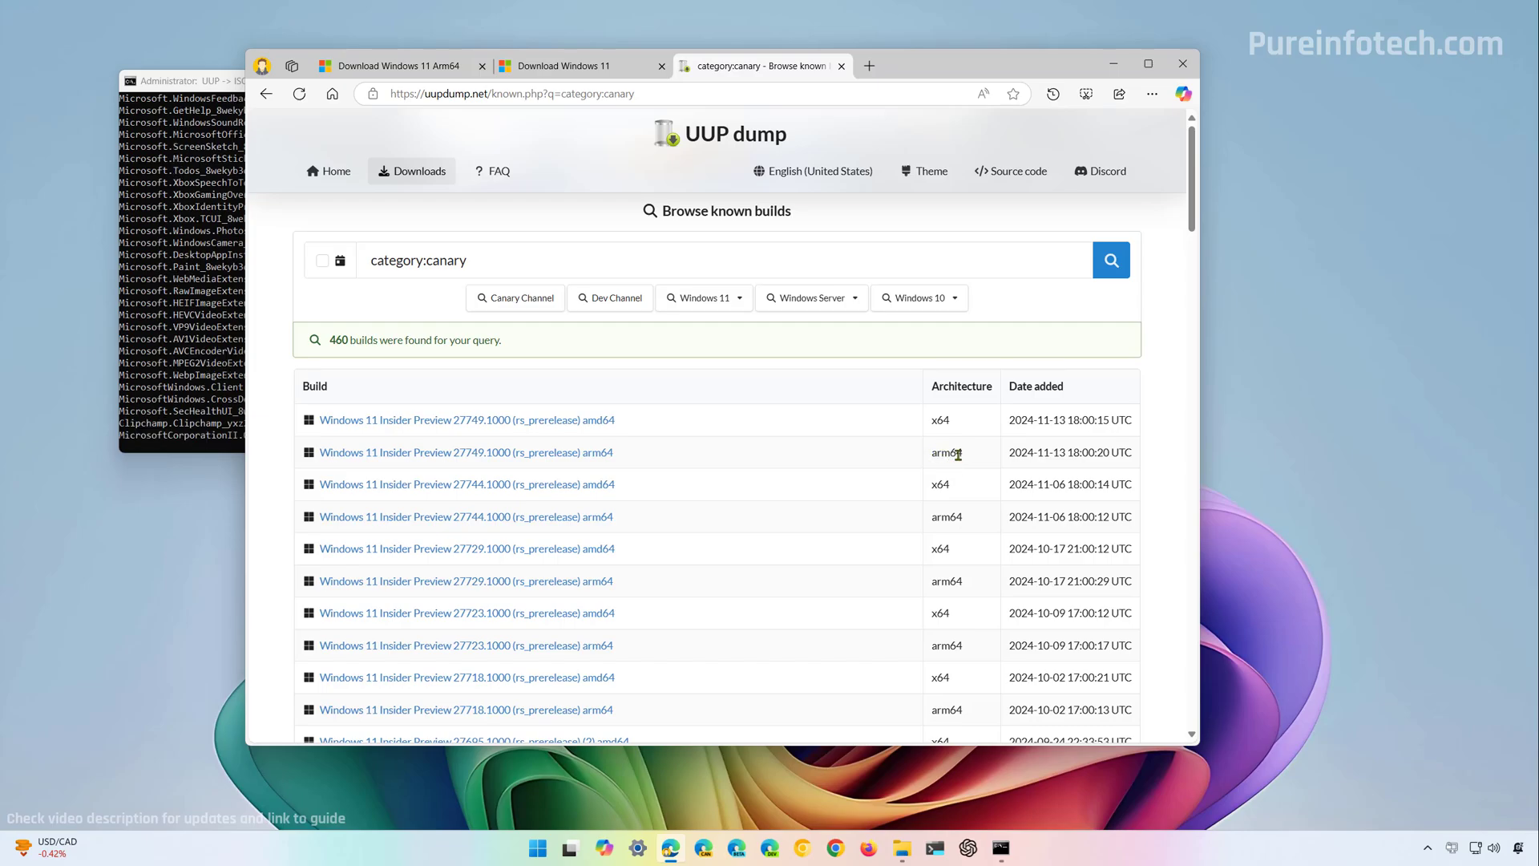
double_click(946, 453)
left_click(591, 453)
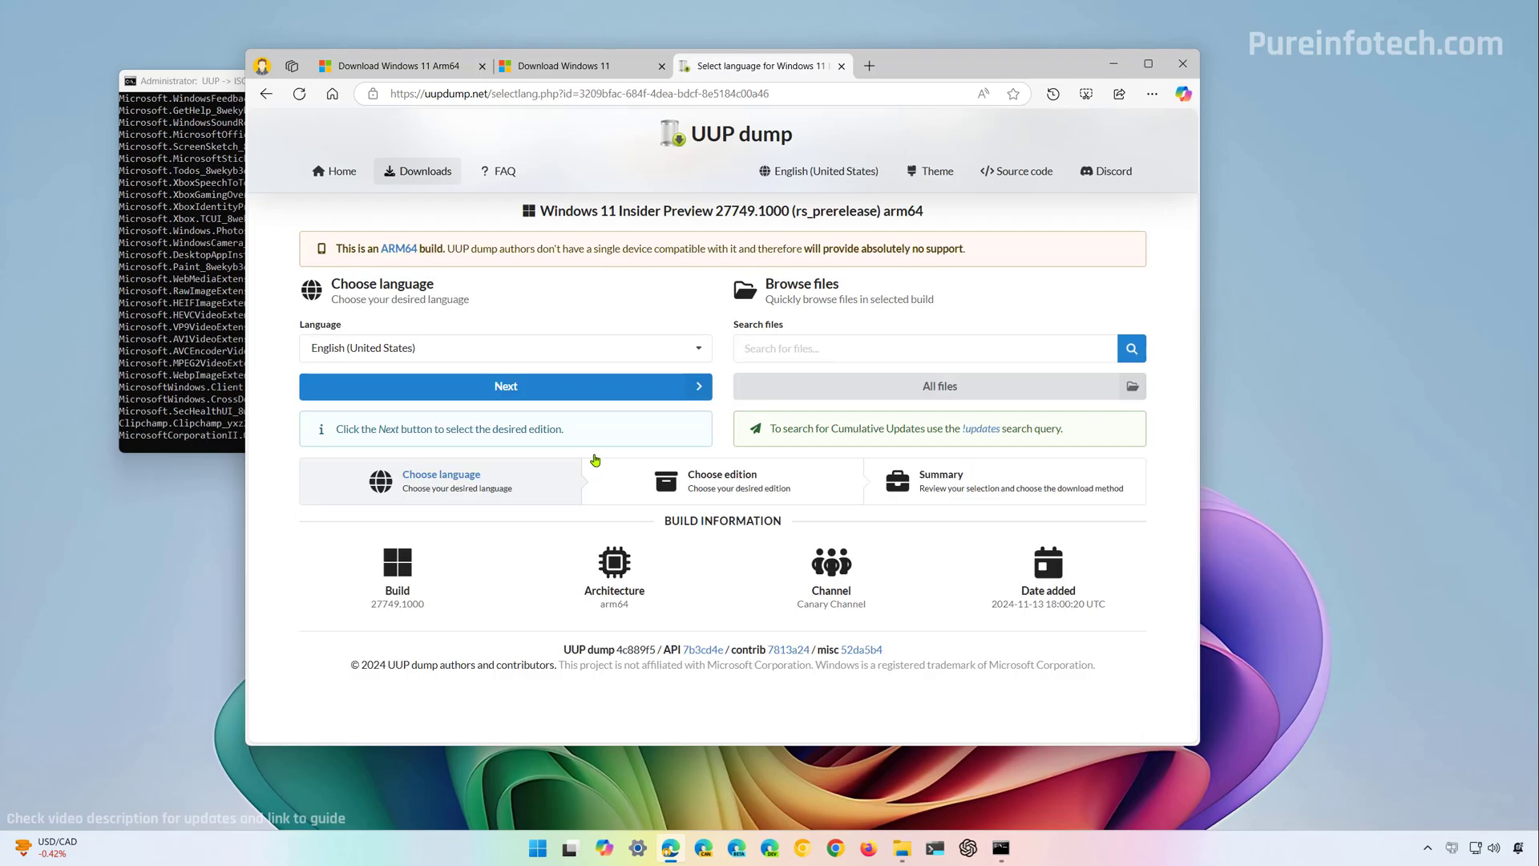
left_click(525, 353)
left_click(524, 354)
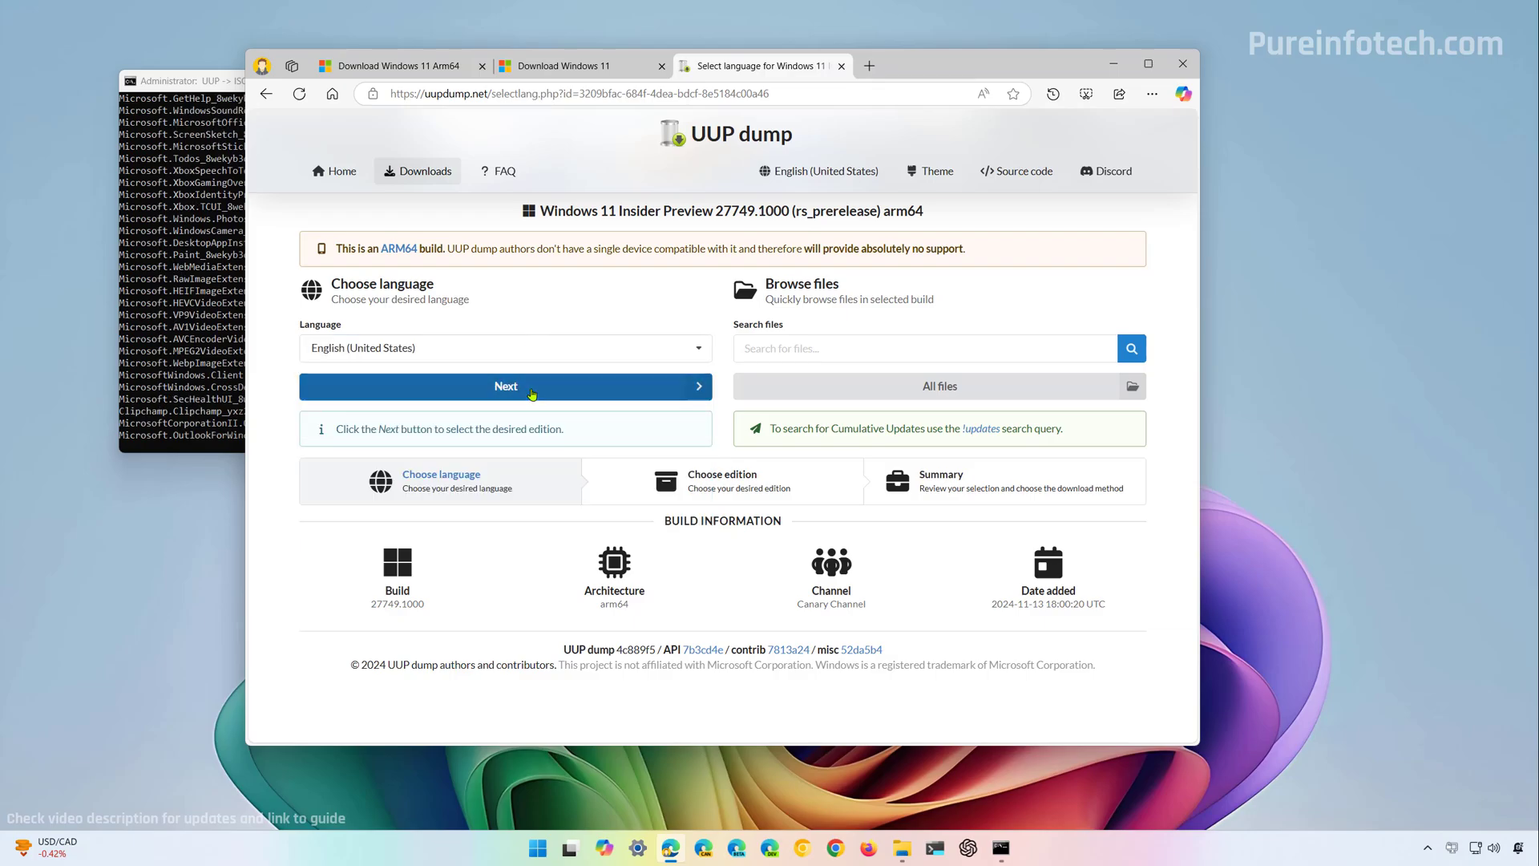
left_click(506, 388)
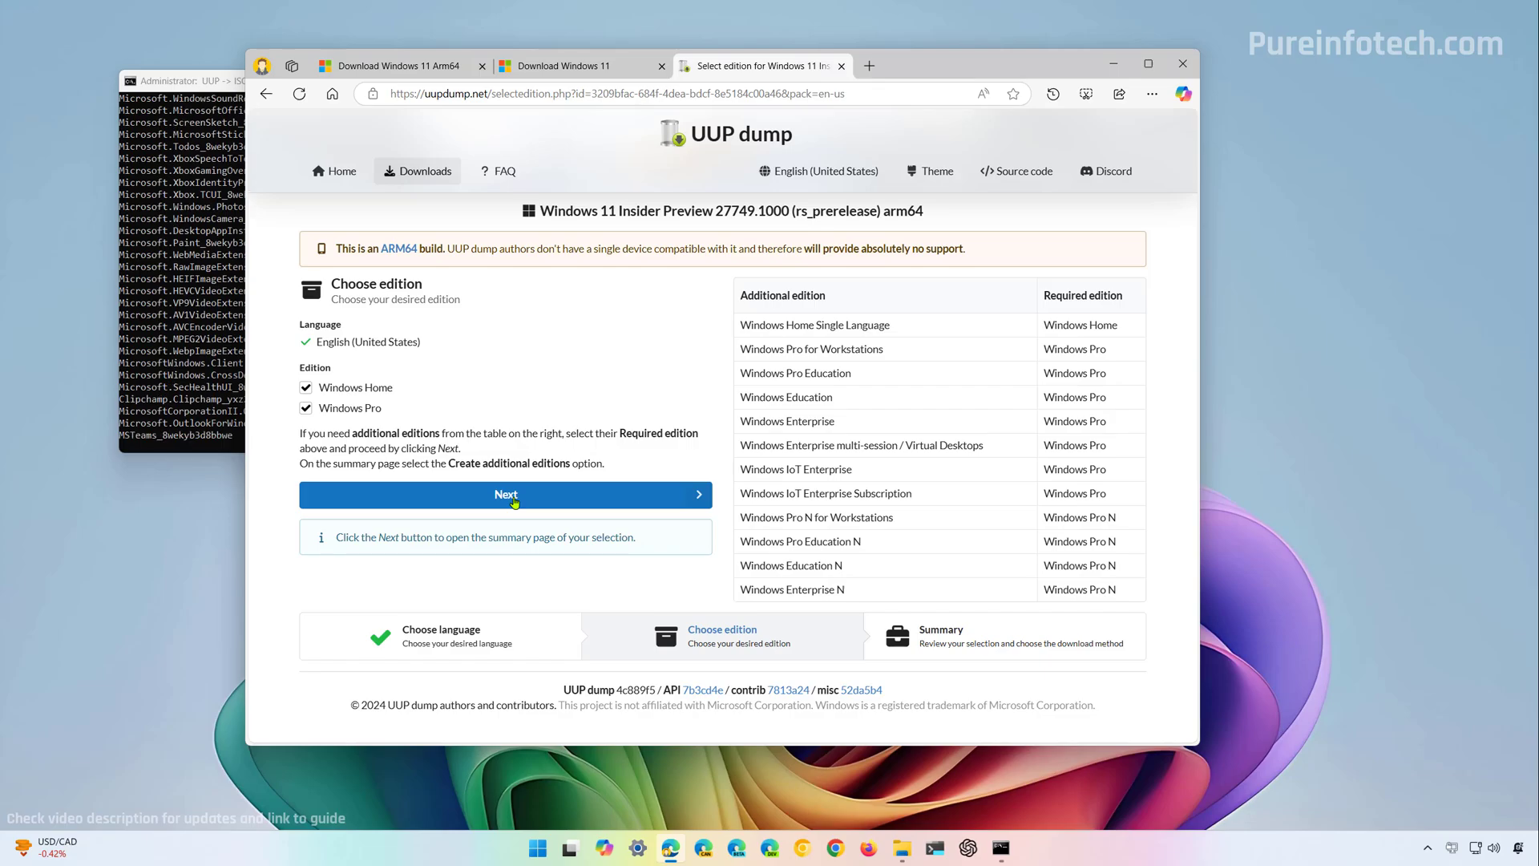
left_click(514, 502)
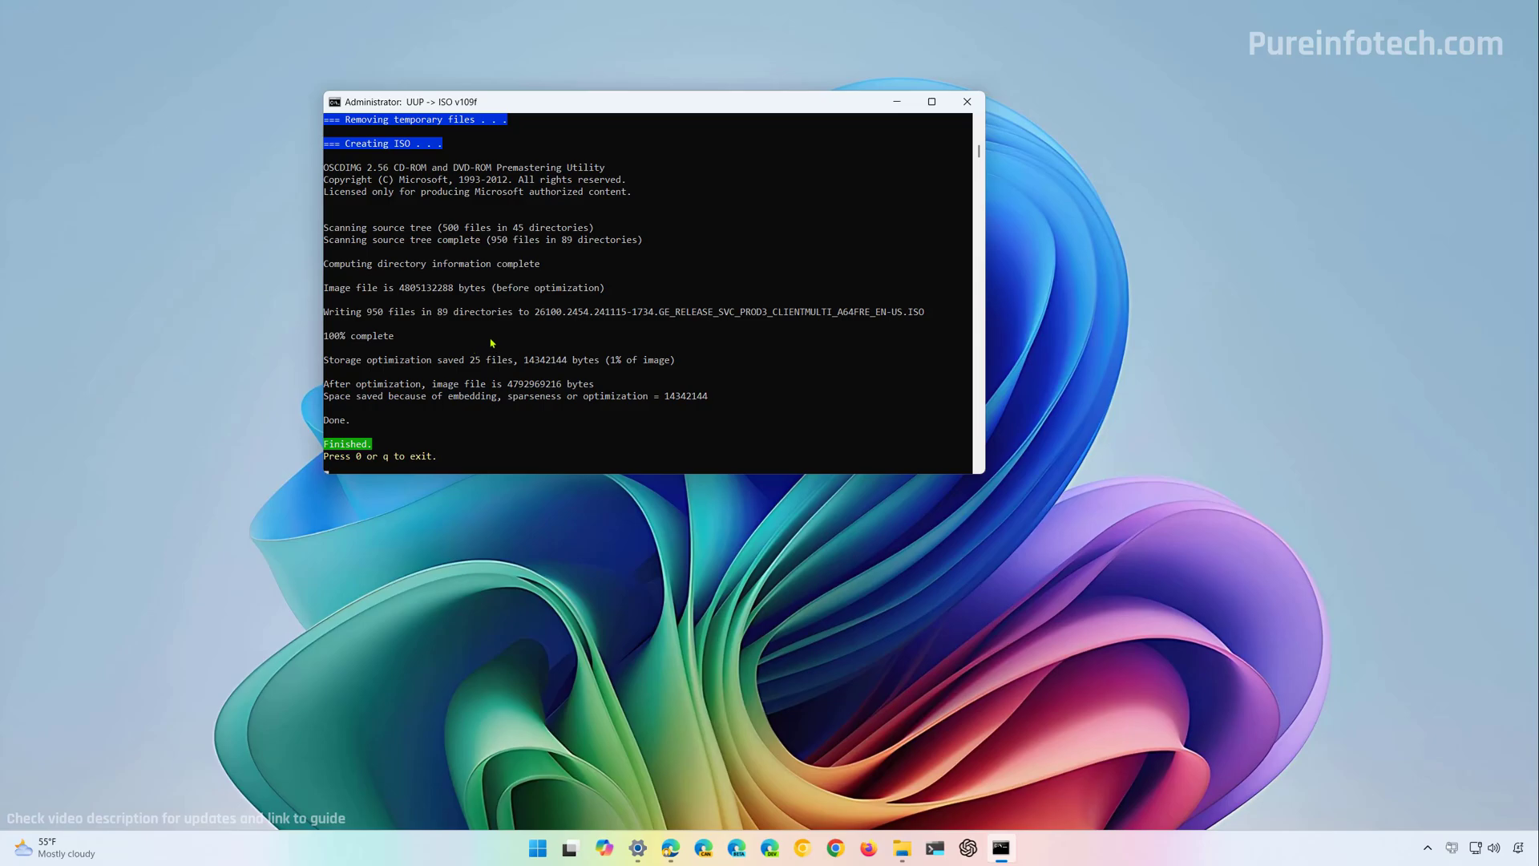
Quit the finished console and select the built ISO in the windowsarm folder
key("q")
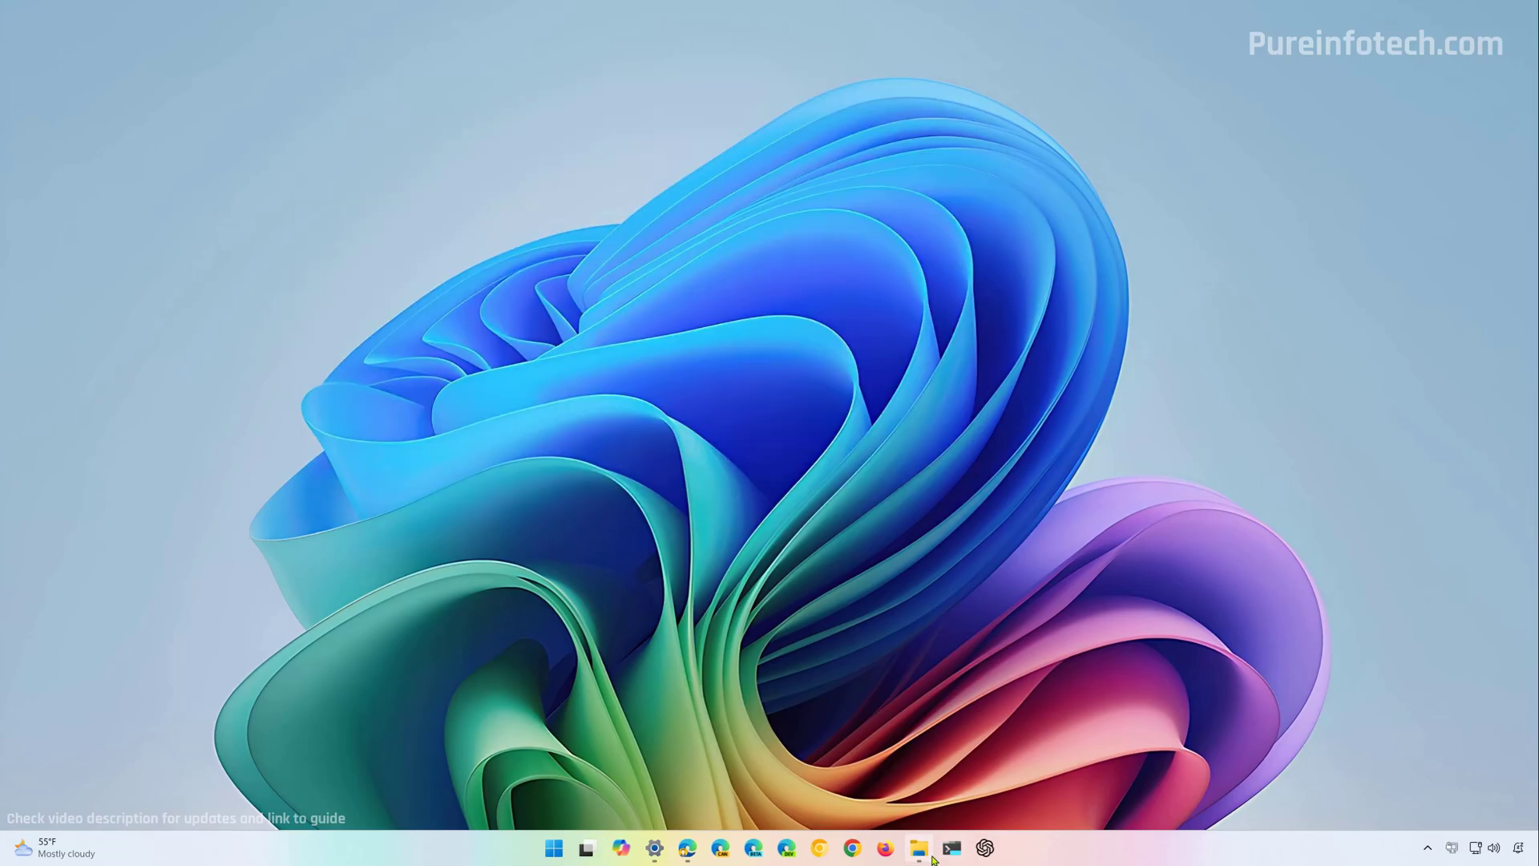
left_click(901, 848)
left_click(529, 276)
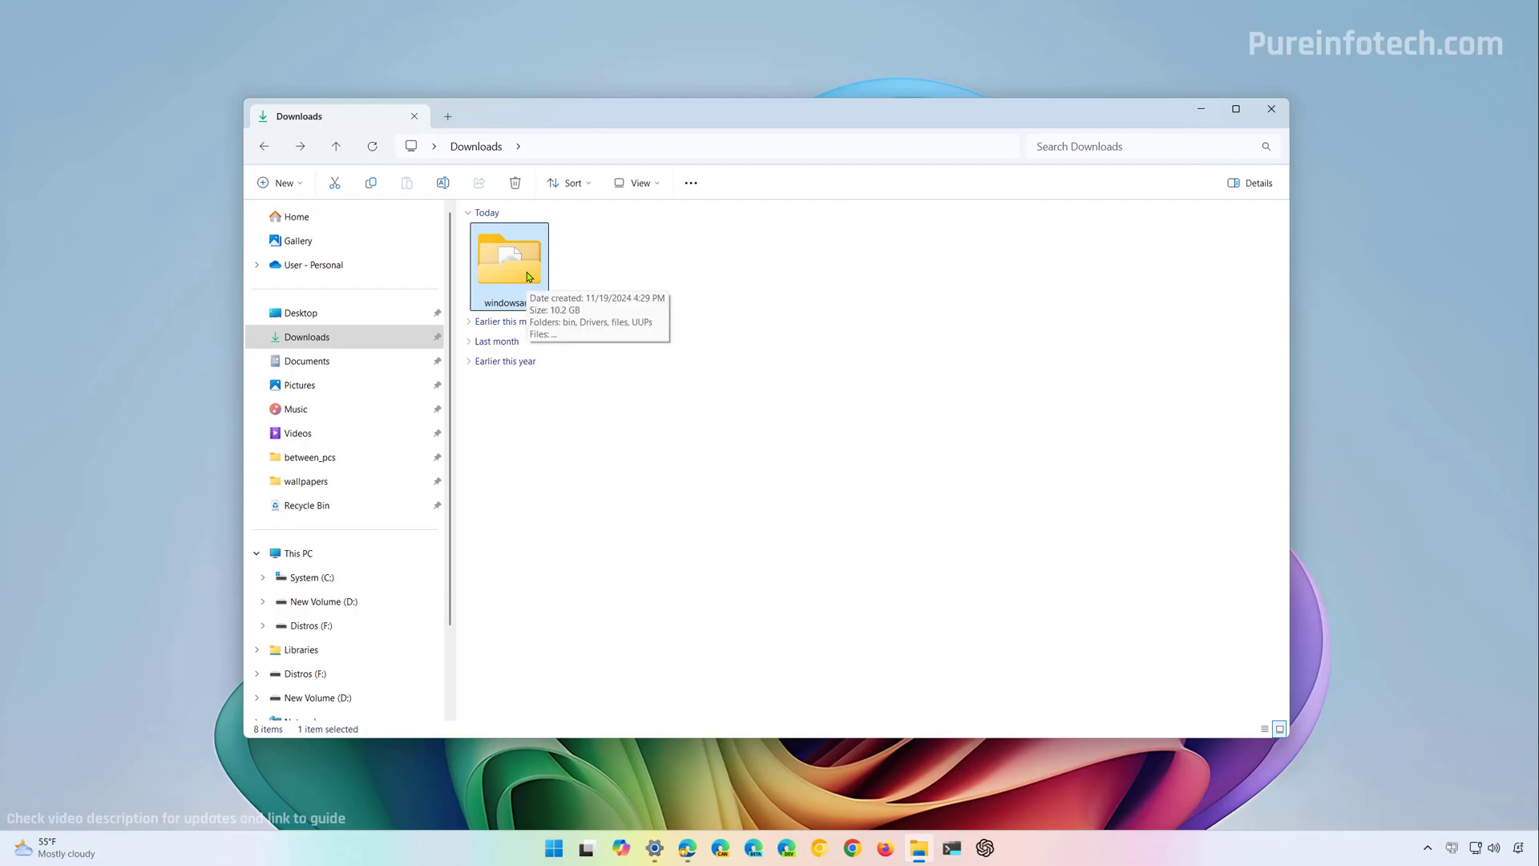
double_click(529, 276)
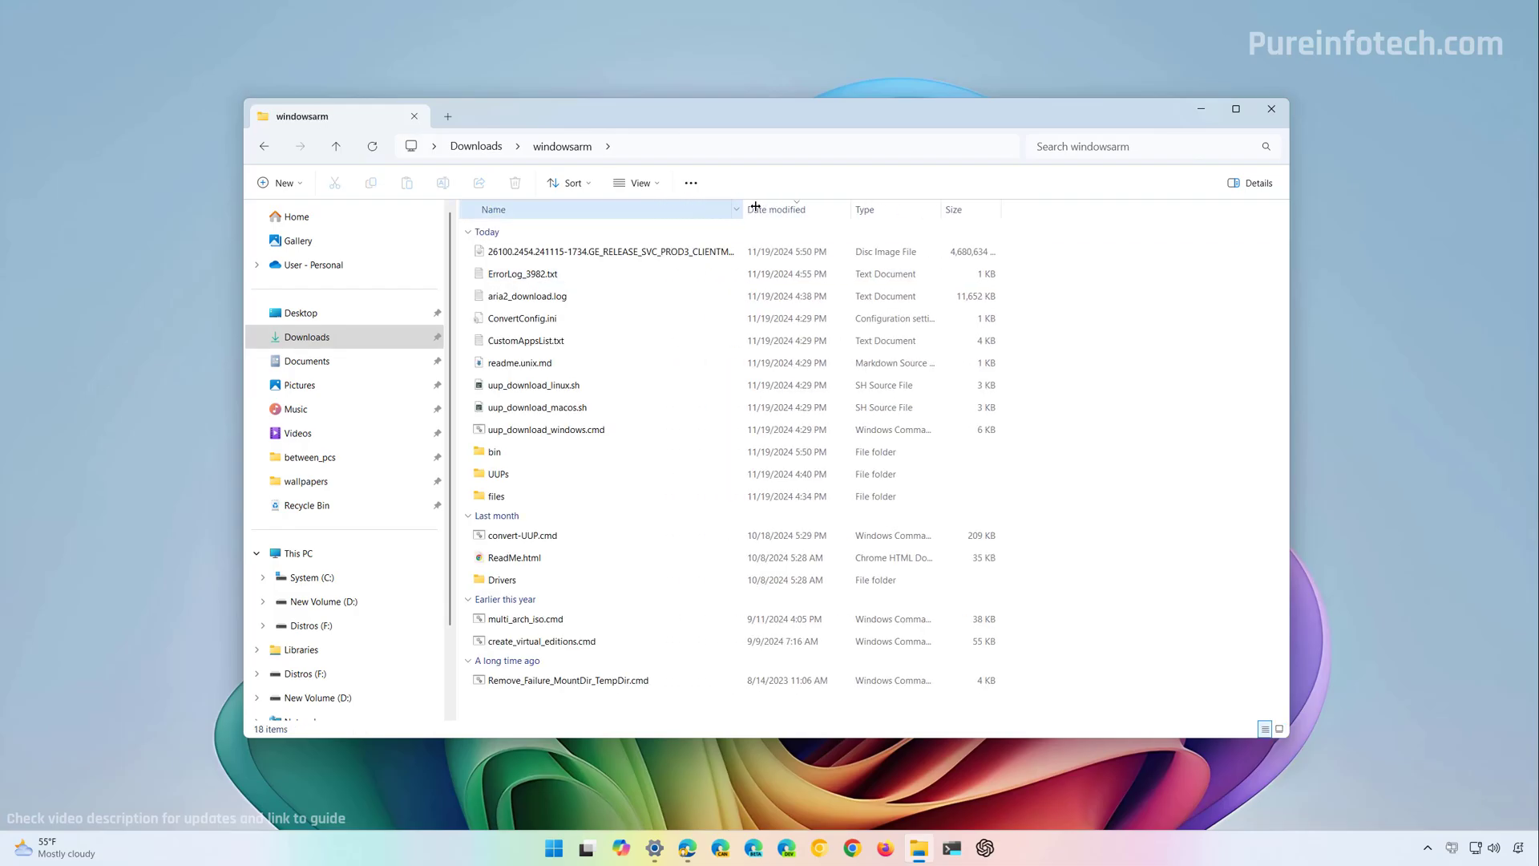
left_click_drag(743, 210, 867, 210)
left_click(762, 252)
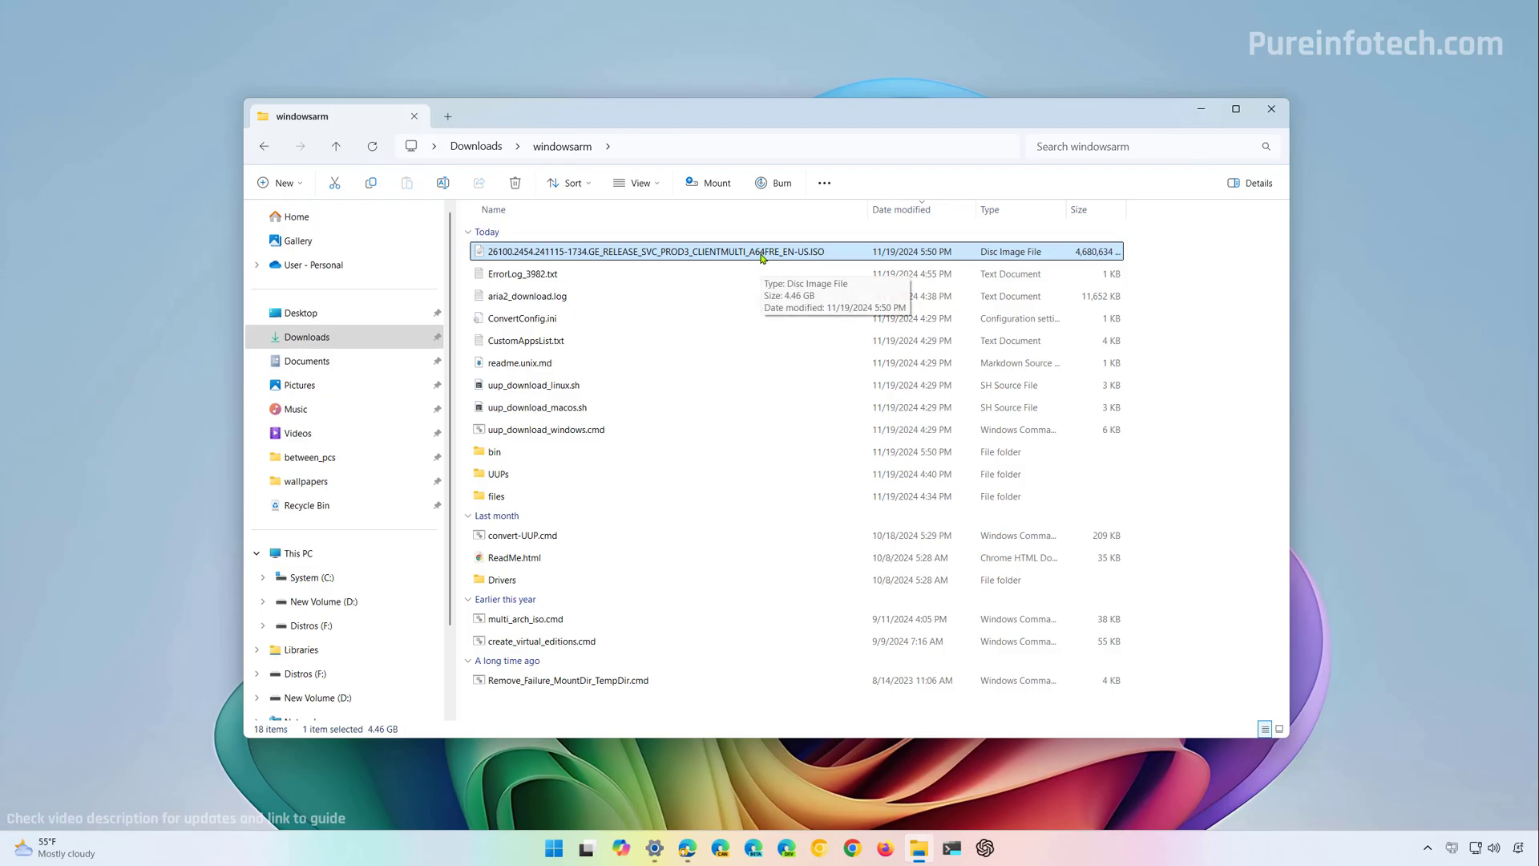
Rename the ISO to windows11_arm.ISO and mount it
key("F2")
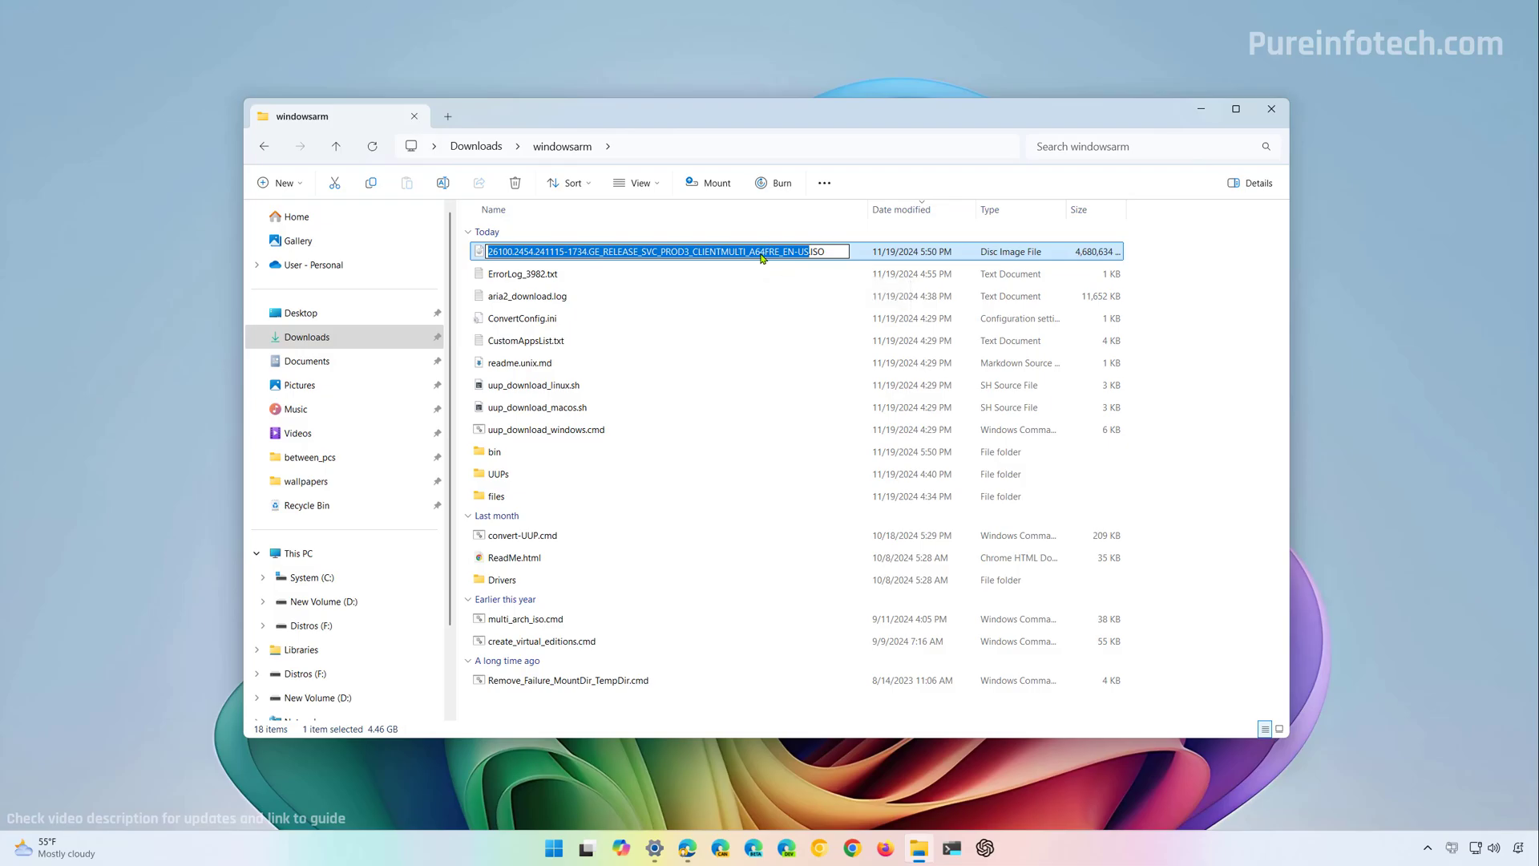
type("widn")
key("BackSpace")
key("BackSpace")
type("ndows11")
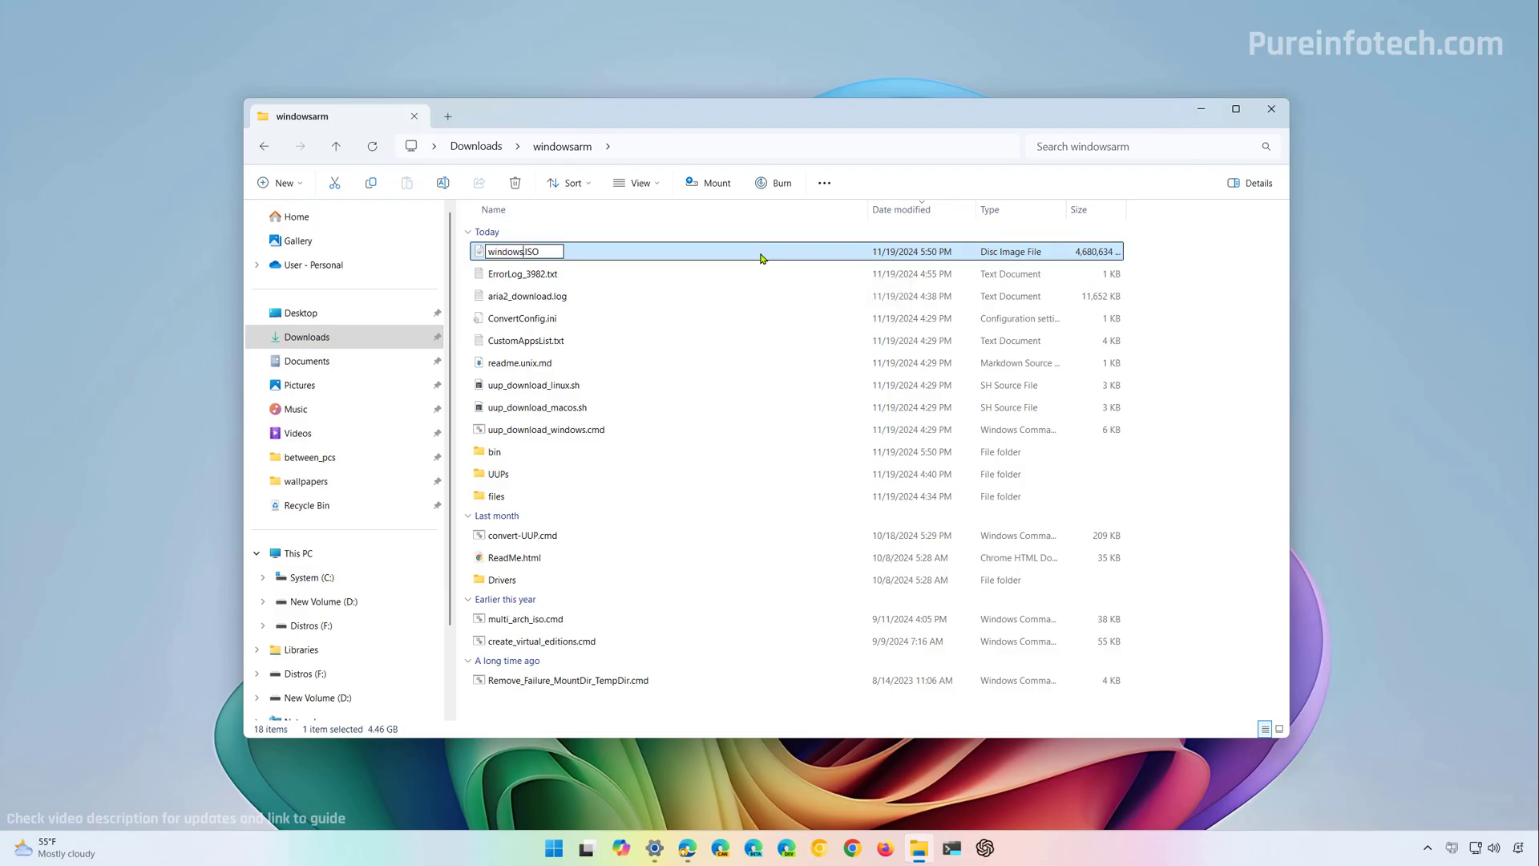
type("_arm")
key("Return")
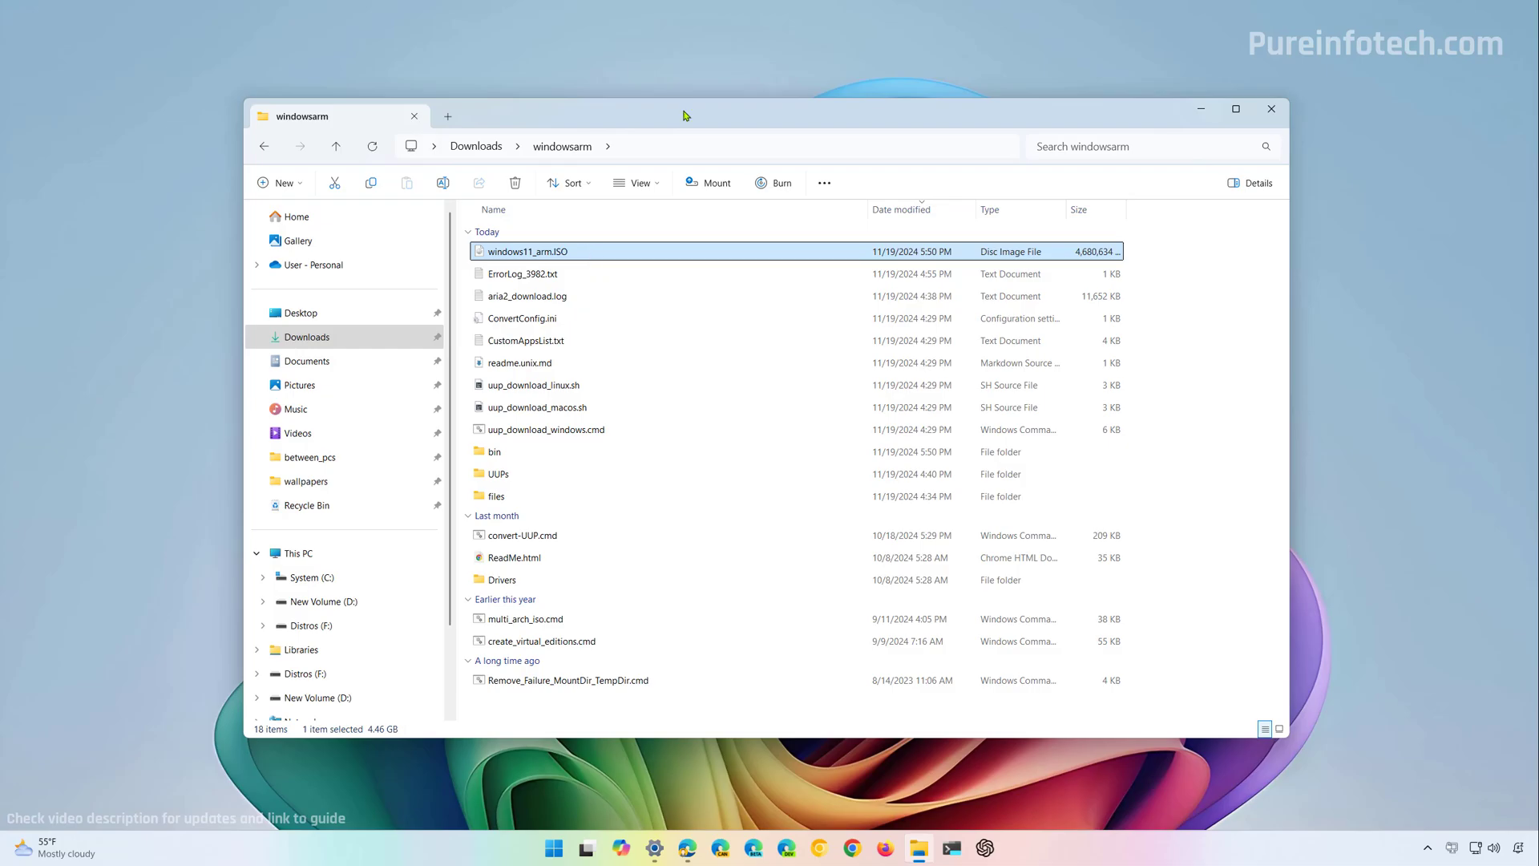
right_click(574, 252)
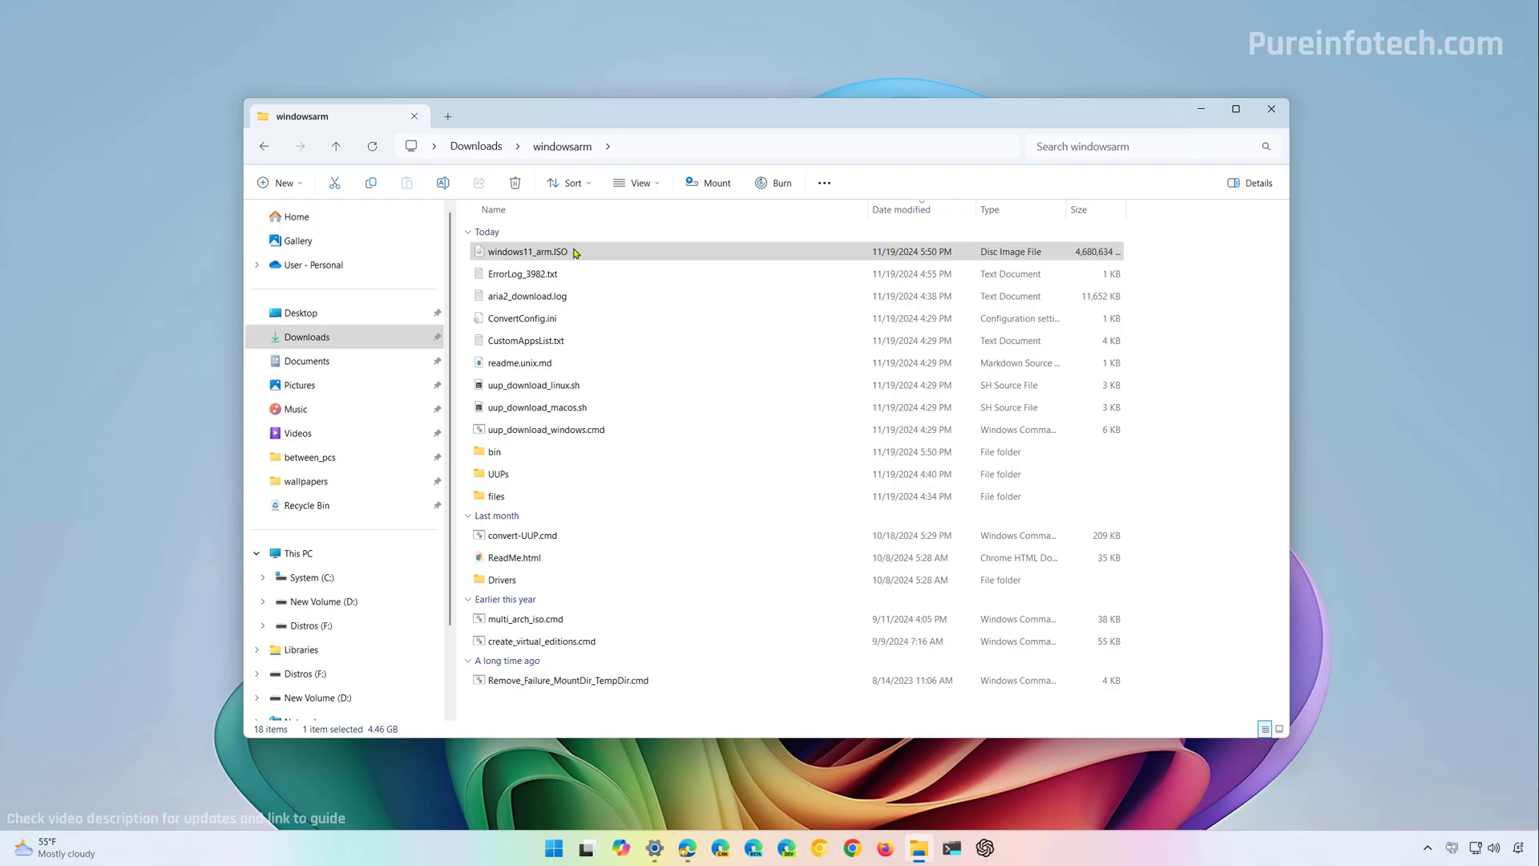
left_click(627, 311)
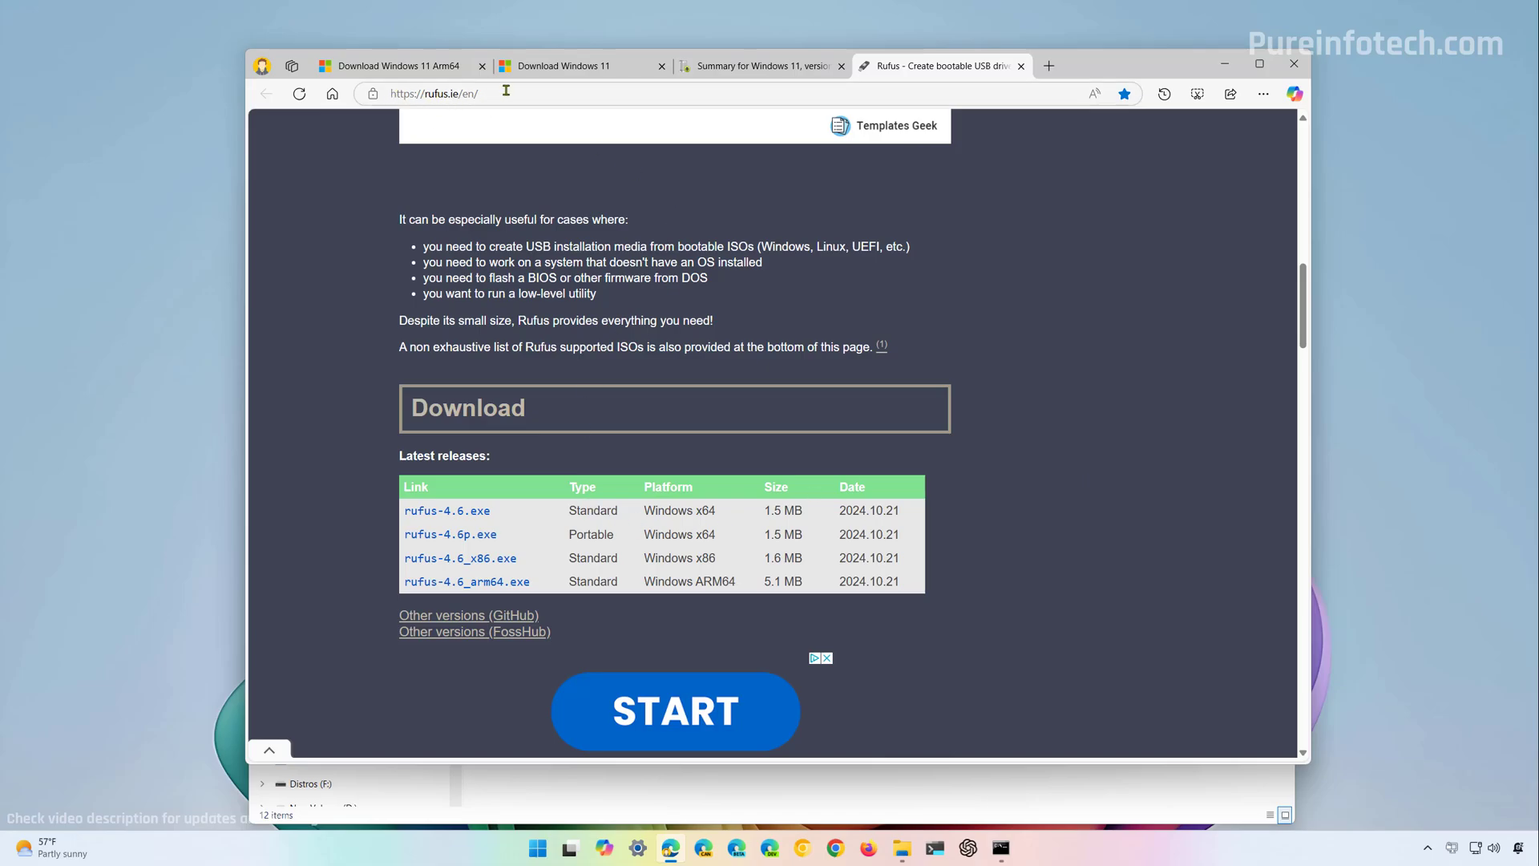
Download rufus-4.6.exe and save it into the Downloads folder
left_click(457, 515)
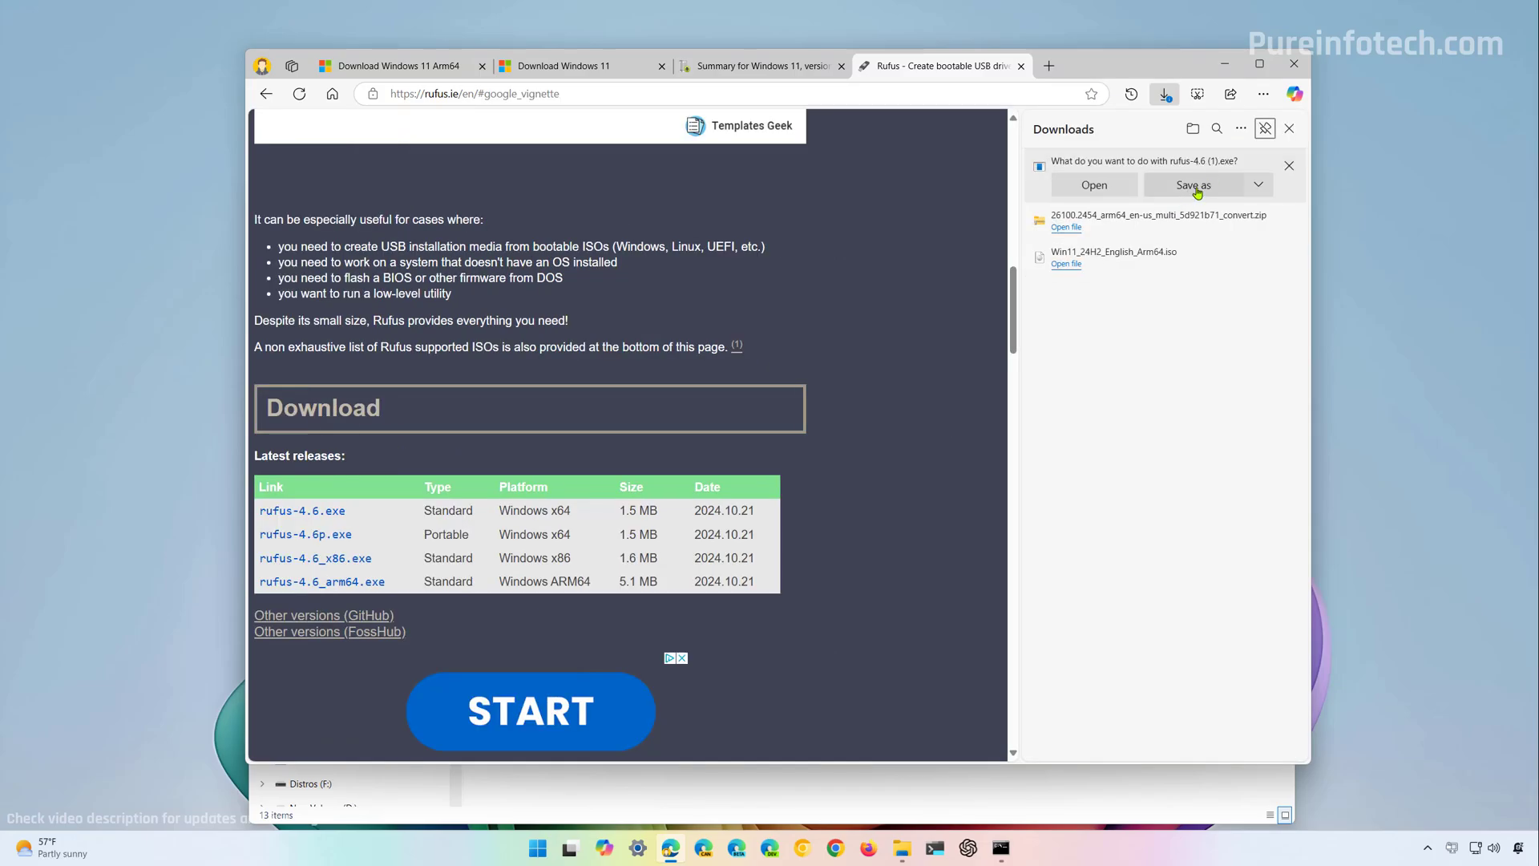
left_click(1194, 186)
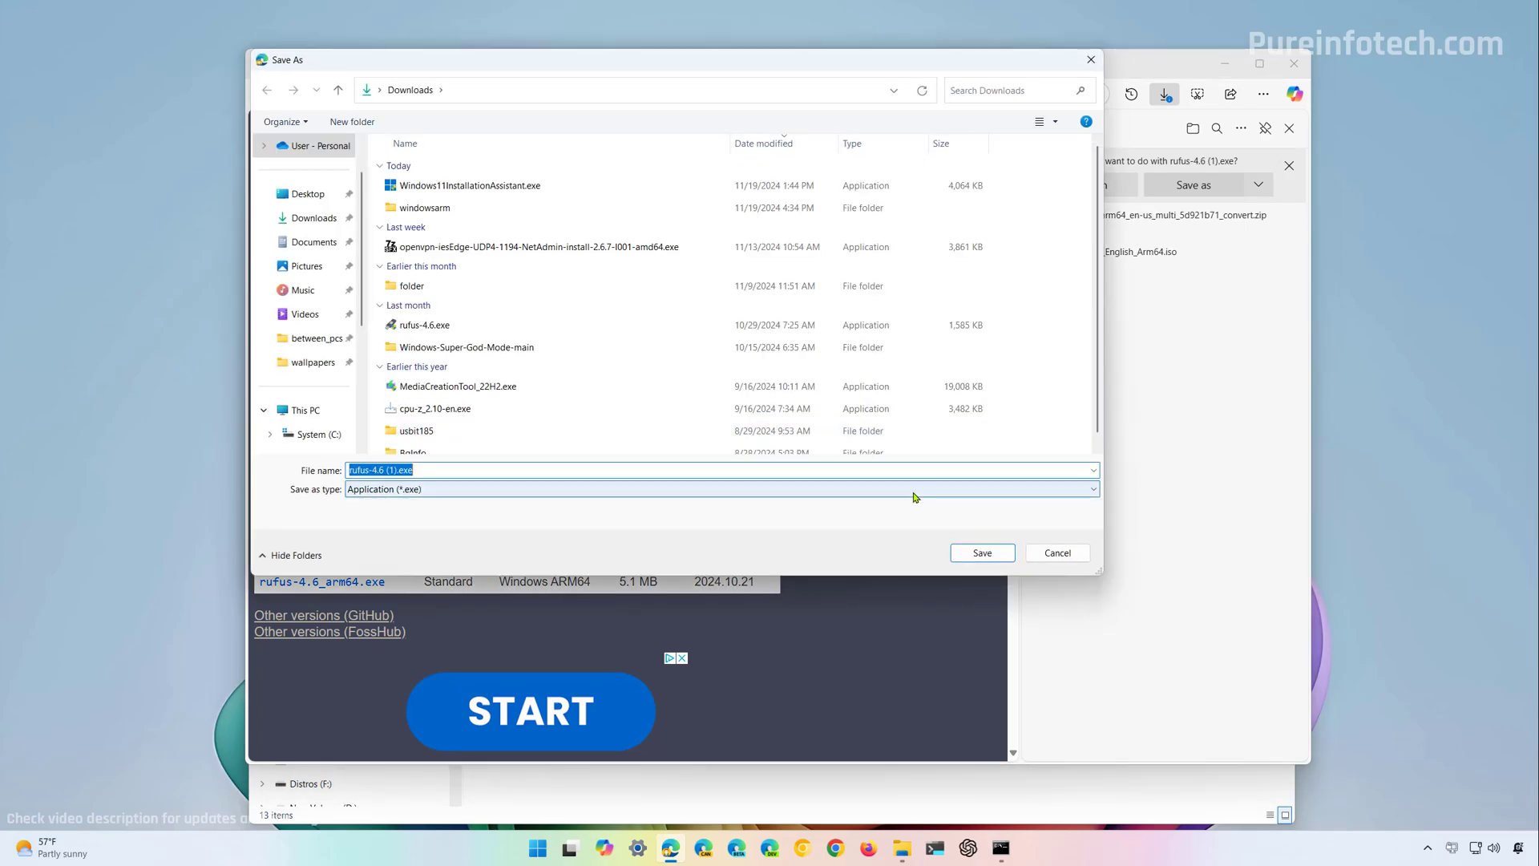
left_click(982, 552)
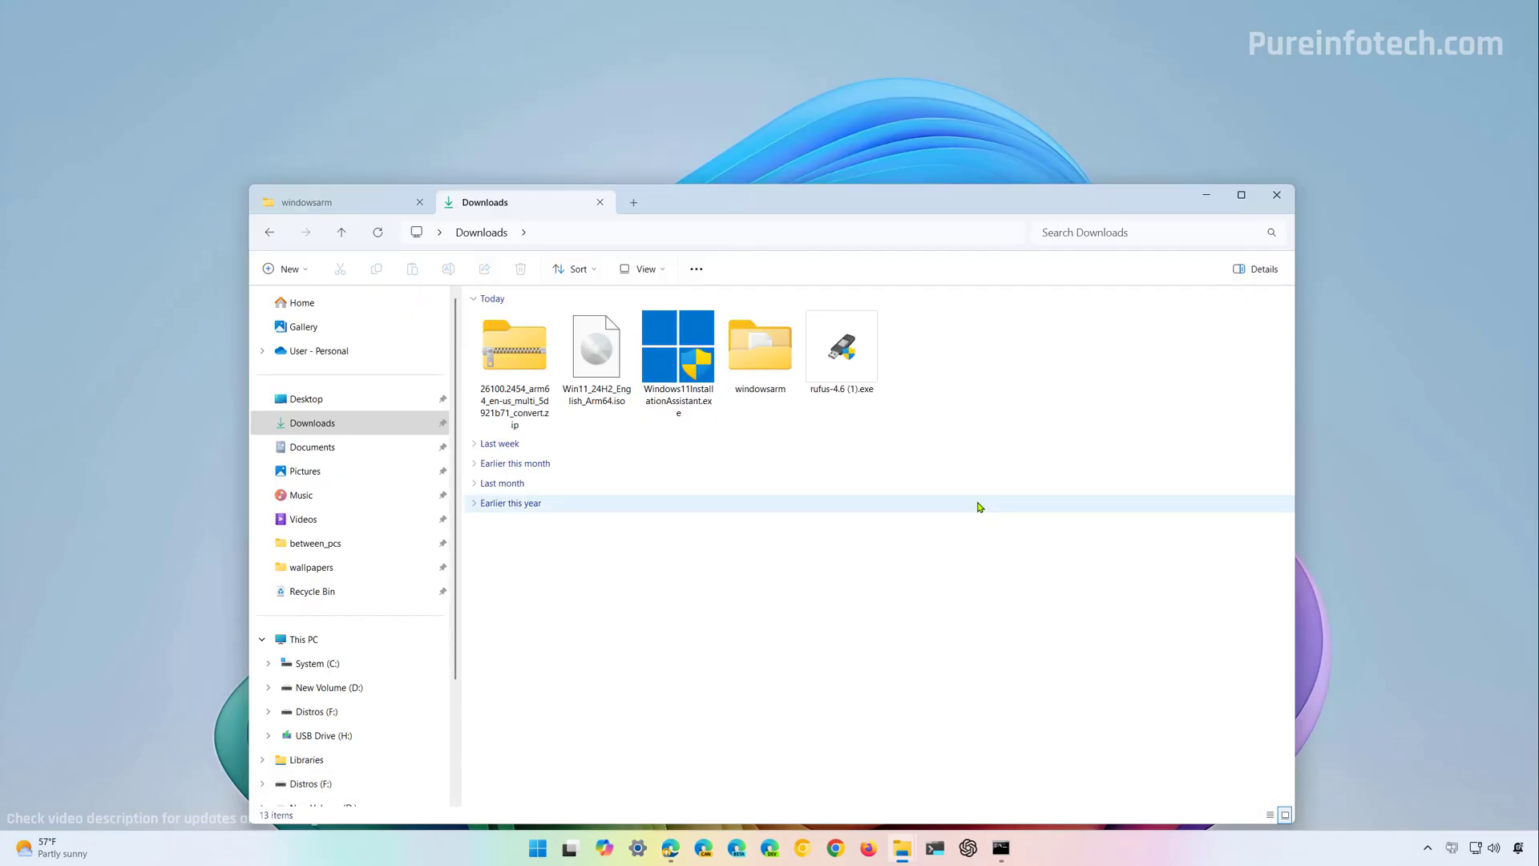
Run rufus-4.6 (1).exe as administrator and approve the UAC prompt
right_click(847, 357)
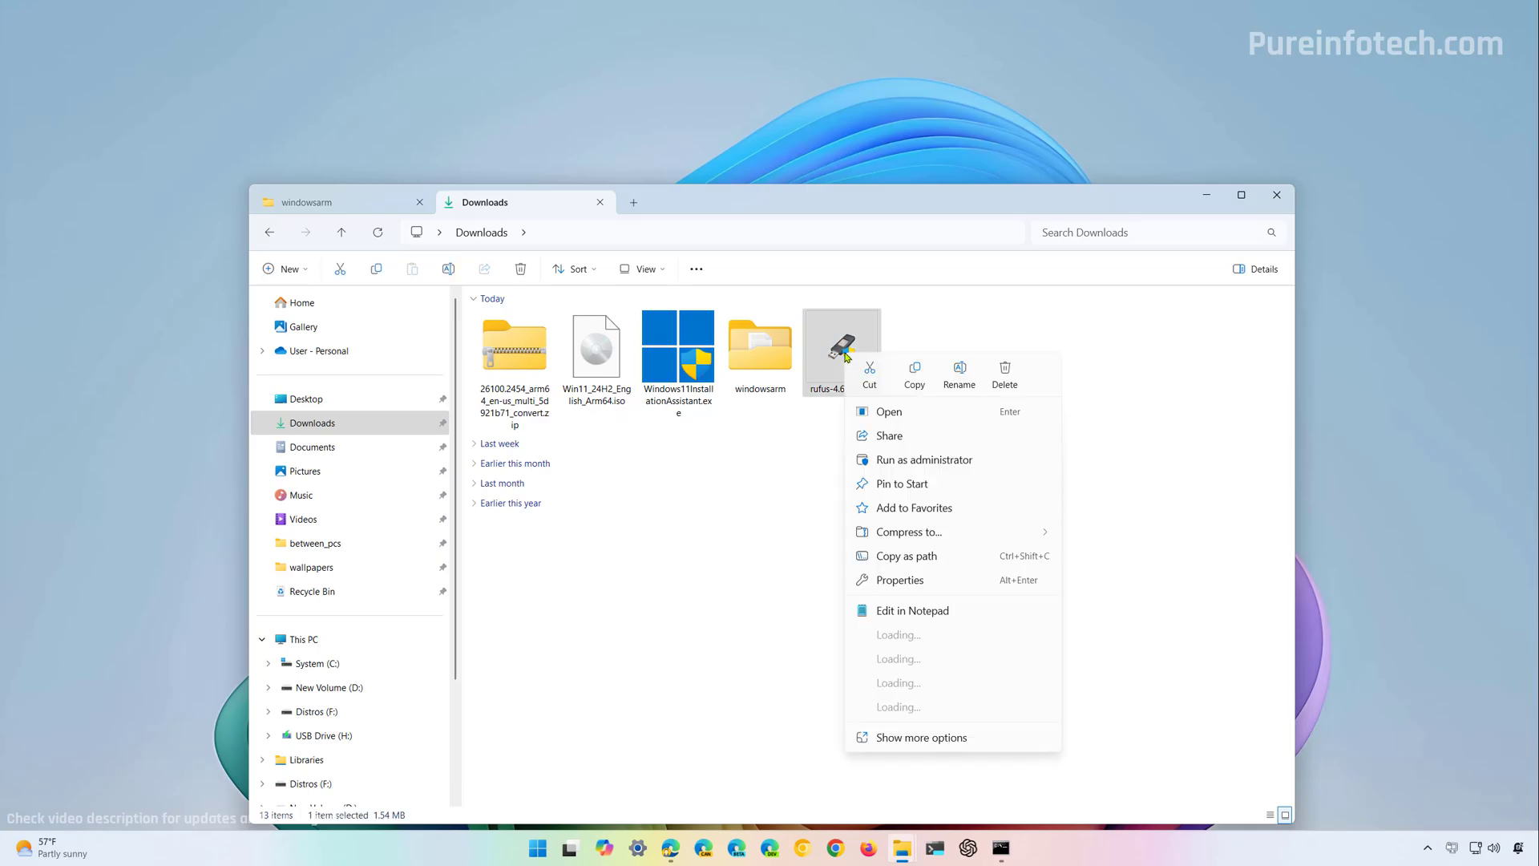
left_click(913, 468)
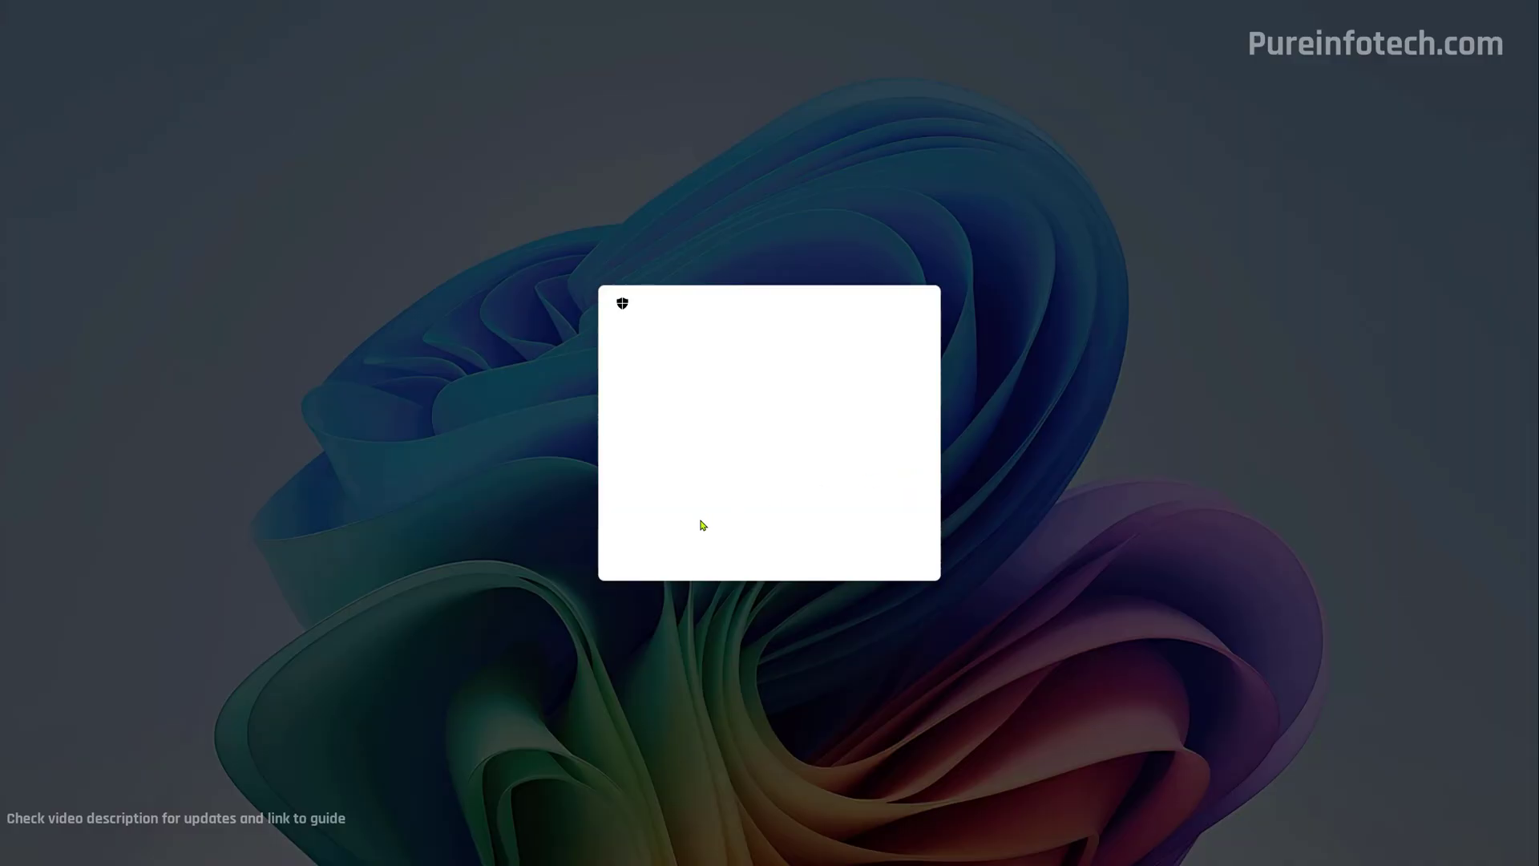
left_click(692, 551)
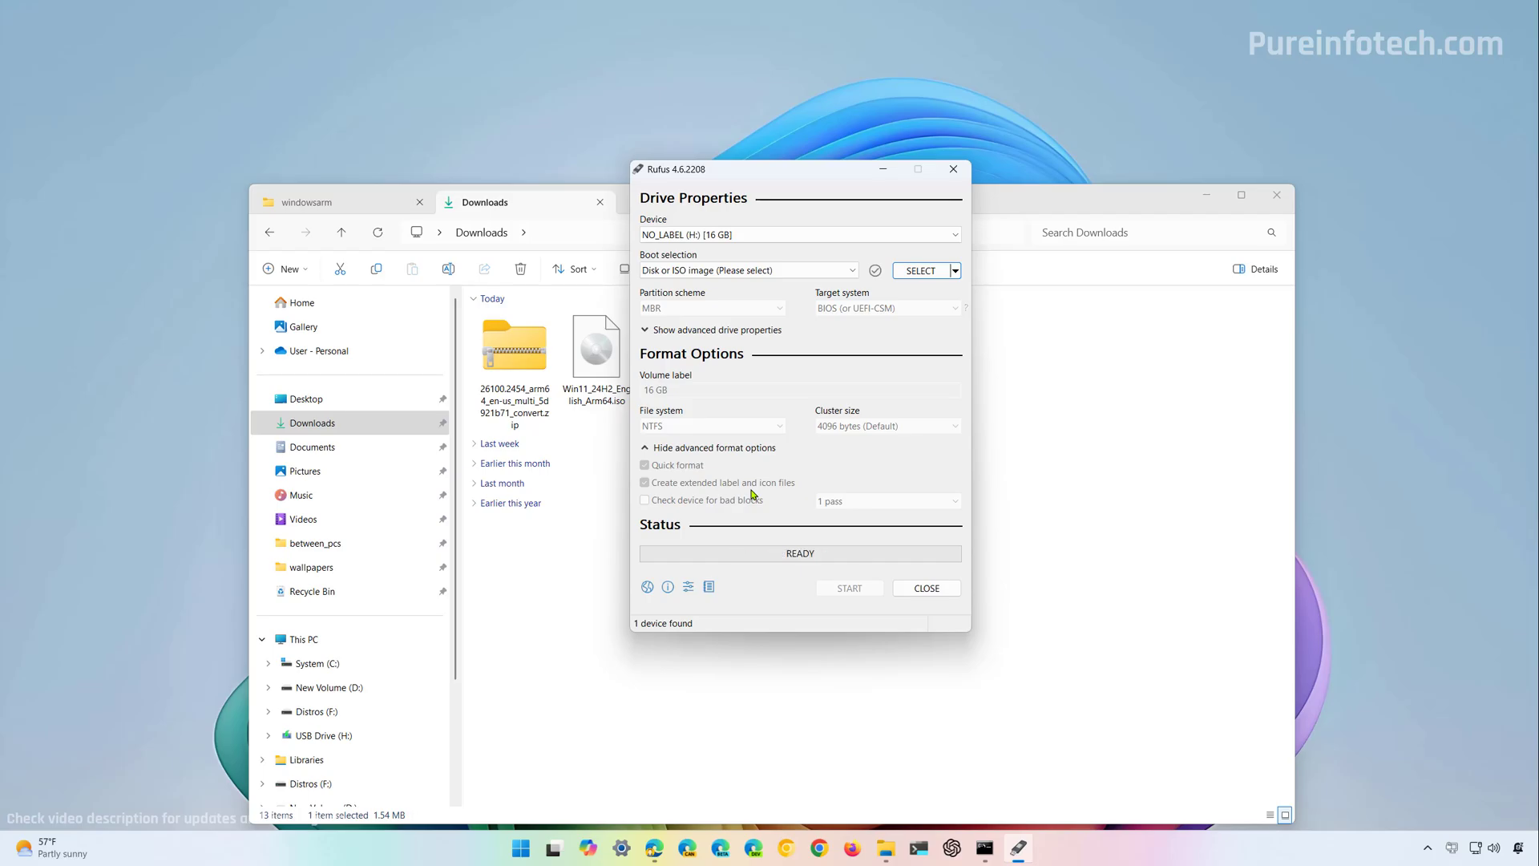
Keep the 16 GB USB drive as target, load Win11_24H2_English_Arm64.iso, label it 'Windows 11 ARM', and start writing
left_click(766, 234)
left_click(765, 239)
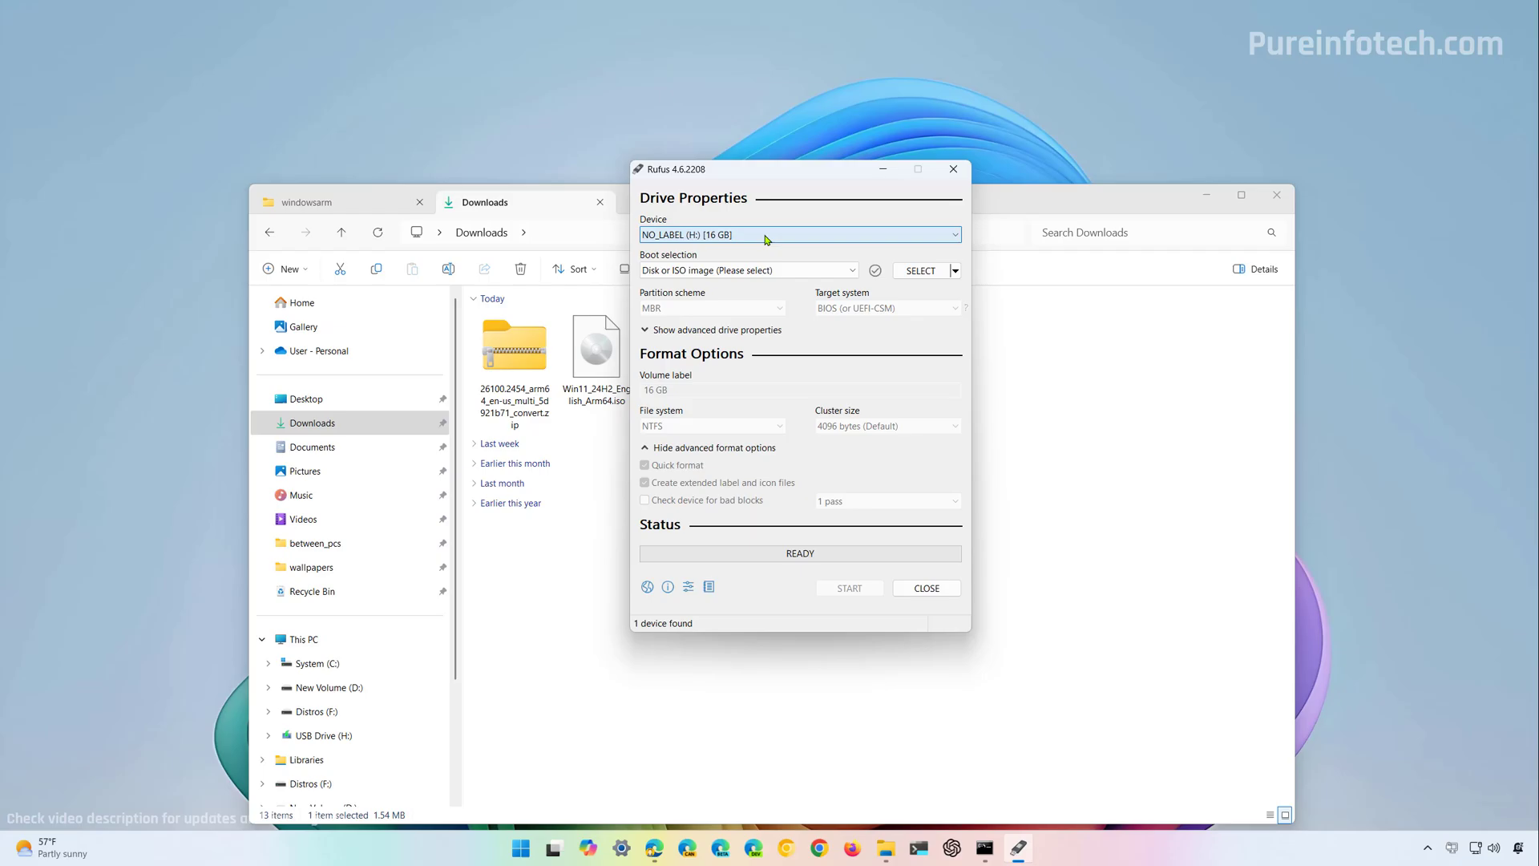
left_click(915, 272)
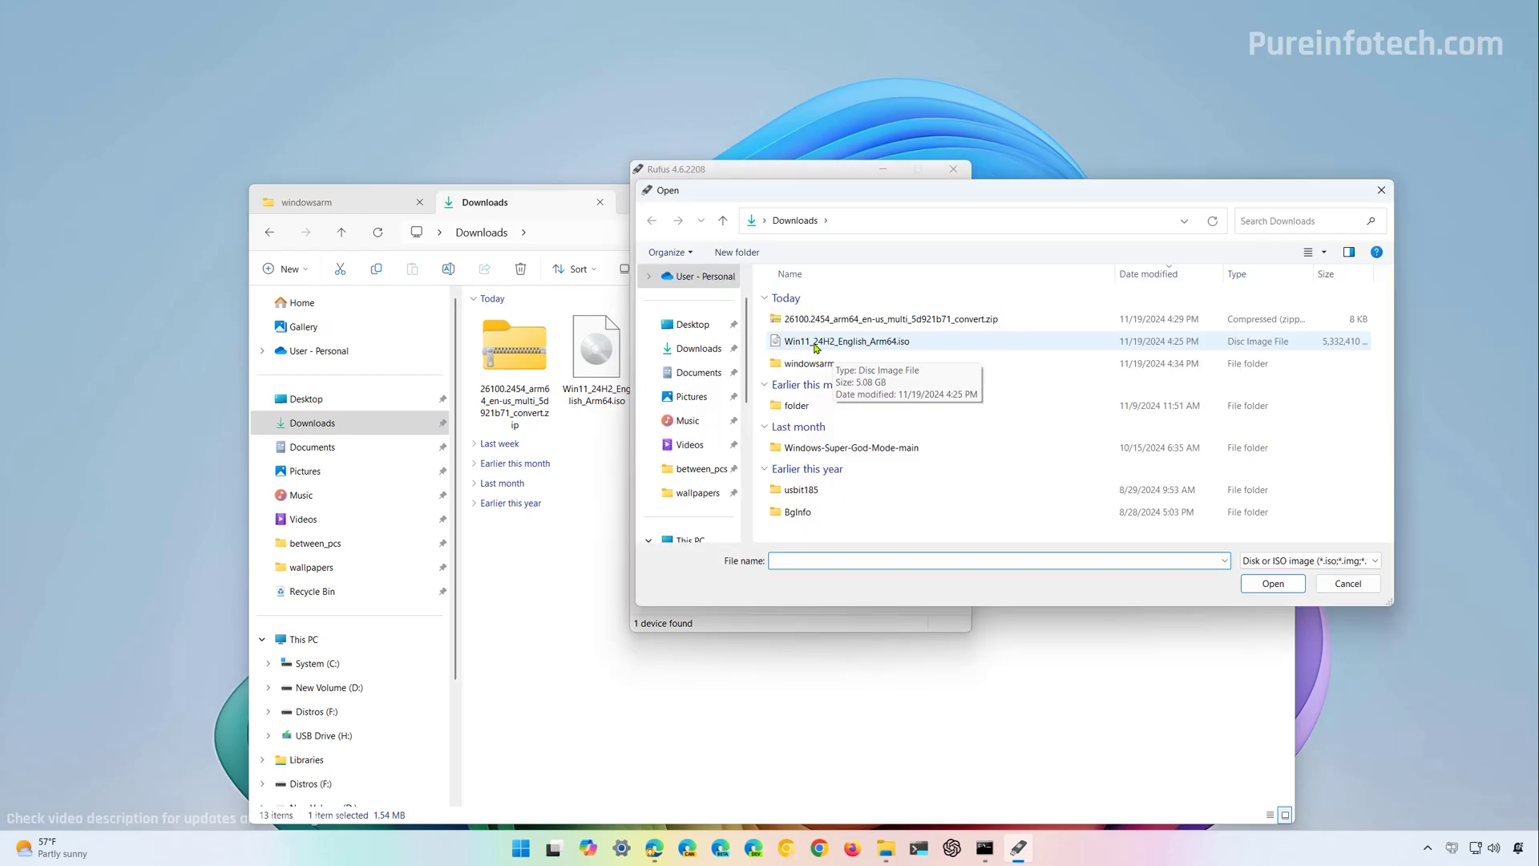
left_click(866, 351)
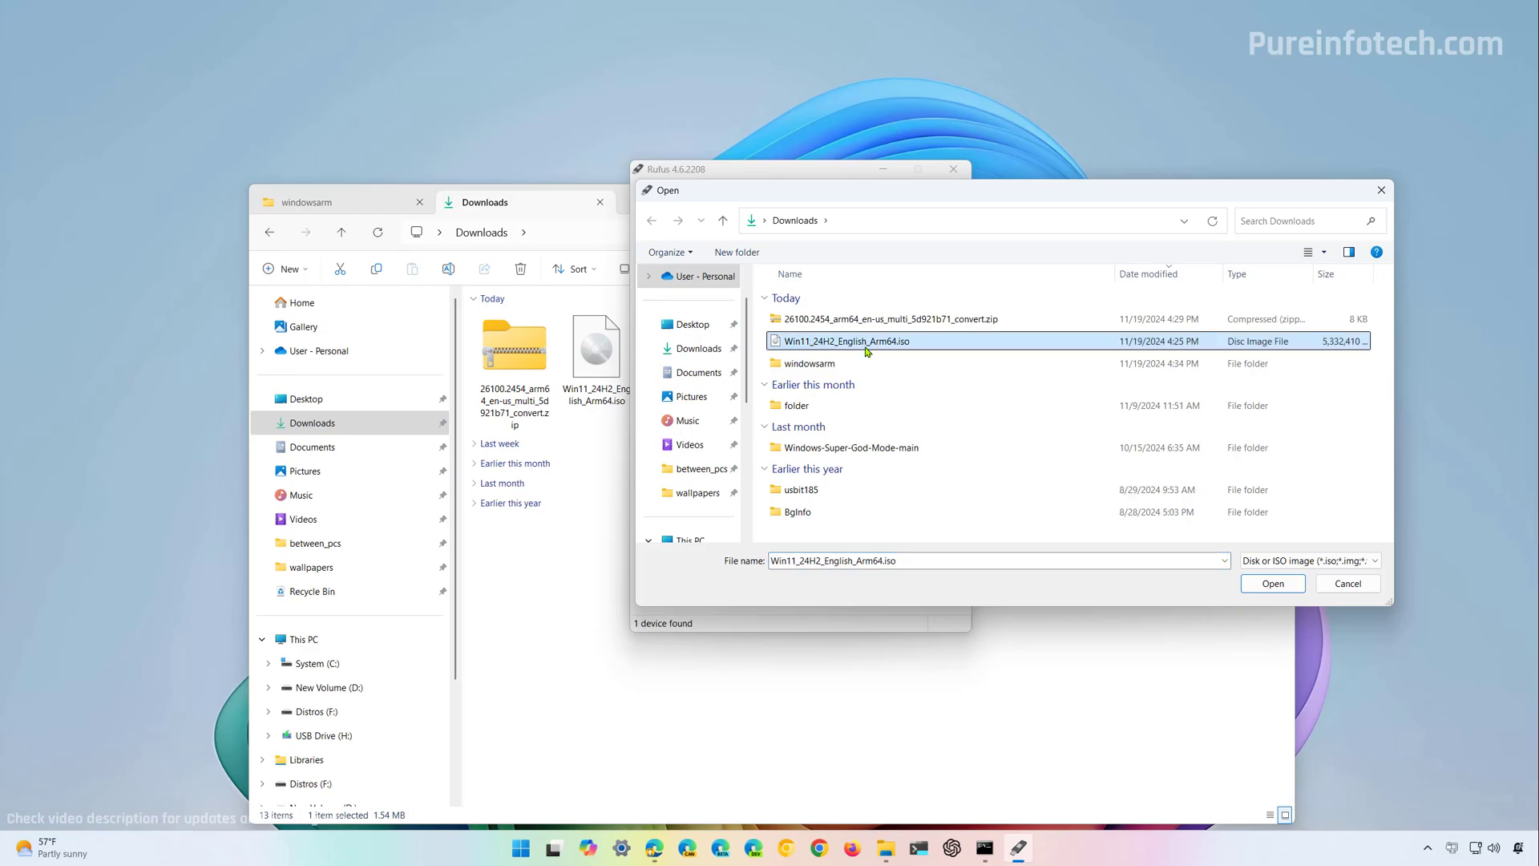
left_click(1273, 584)
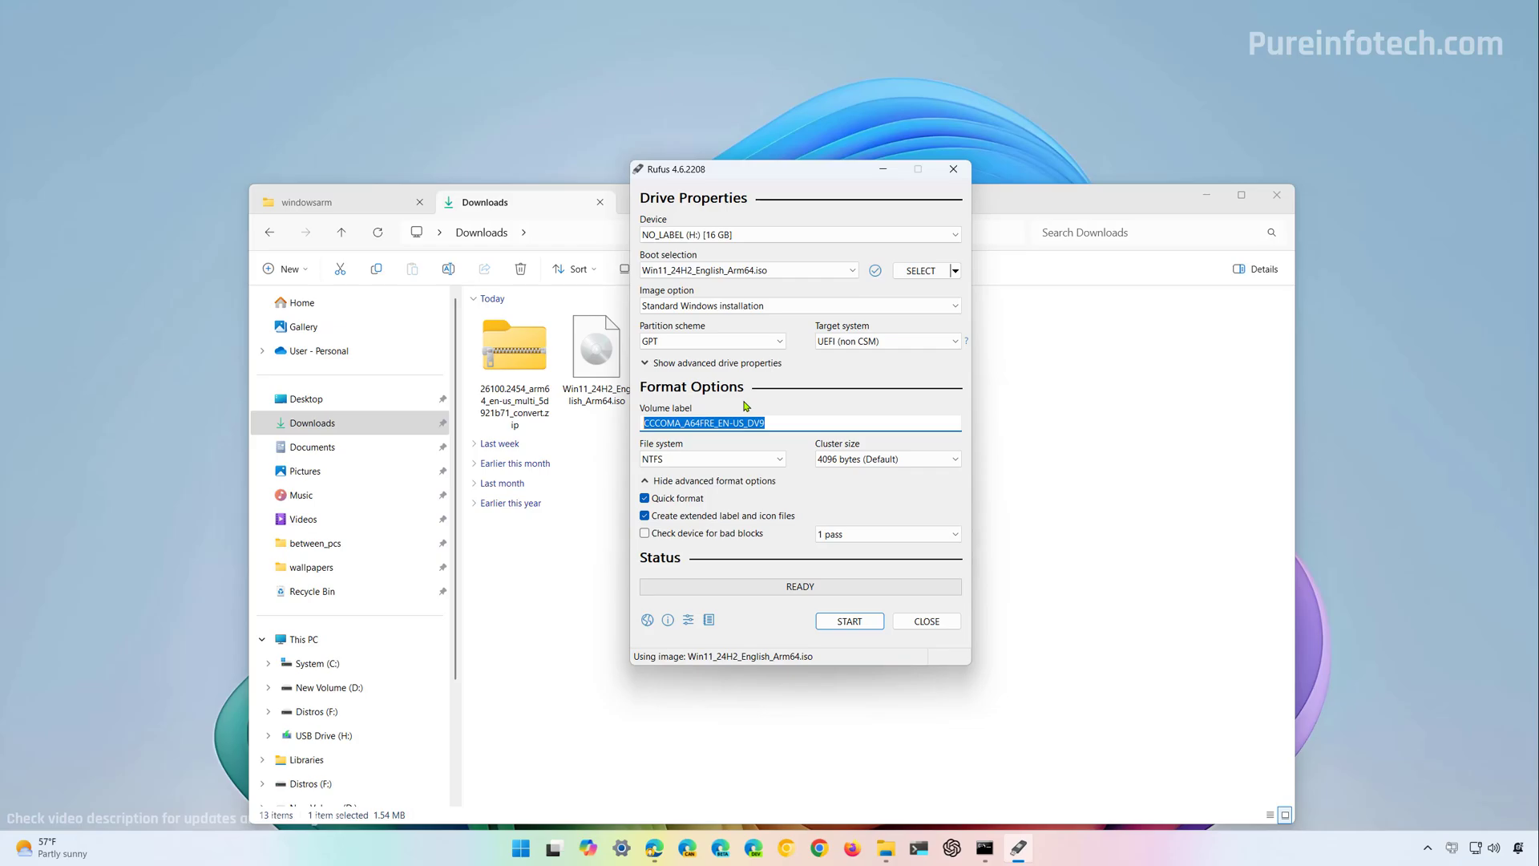
type("Windows 11 ARM")
left_click(855, 627)
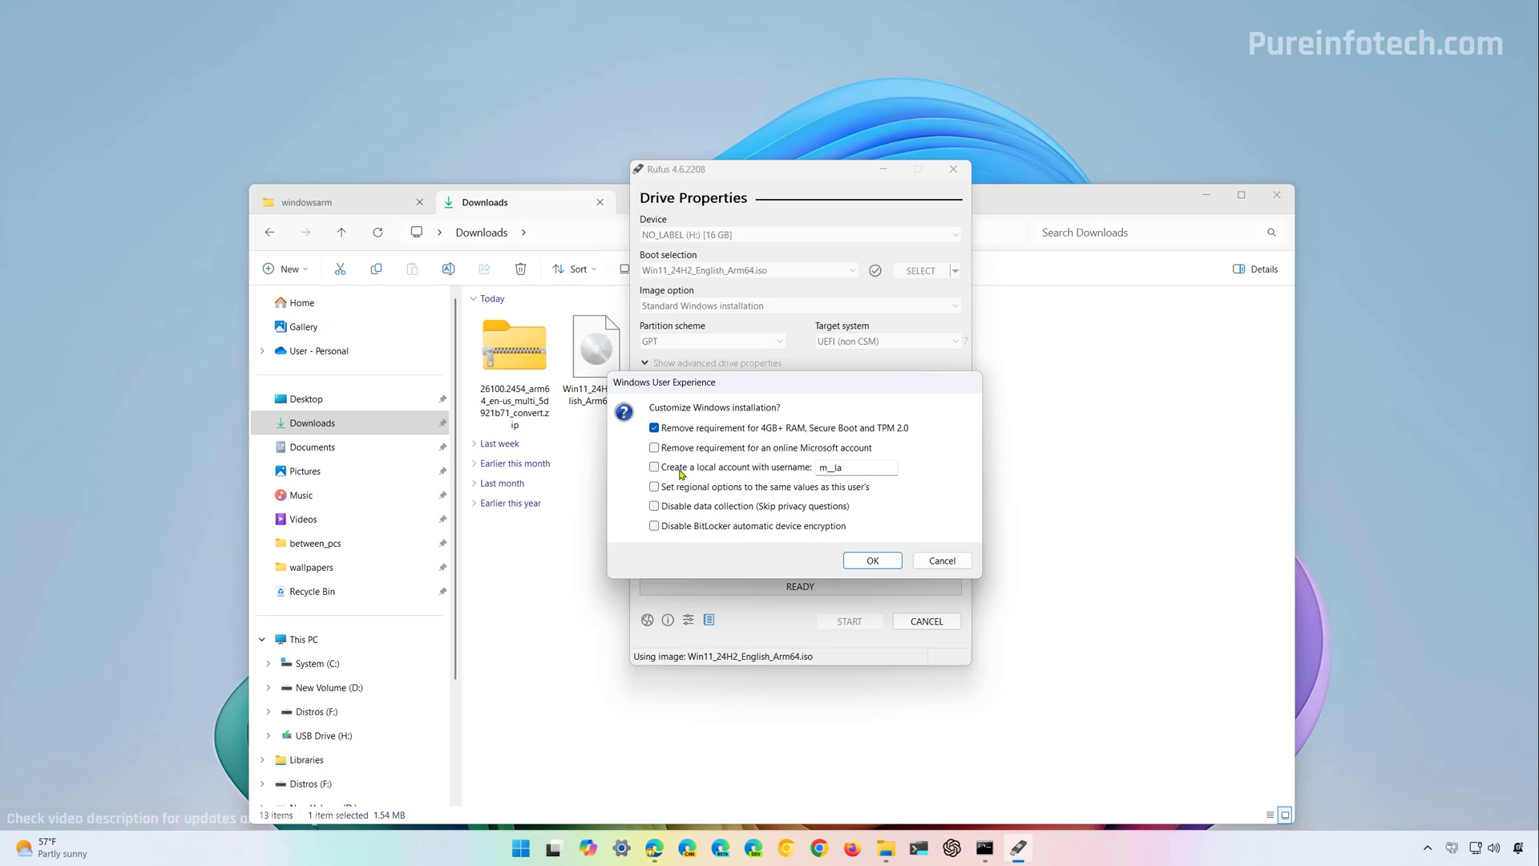
Try dropping the Microsoft account requirement and adding a local account named 'admin'
left_click(654, 428)
left_click(654, 448)
left_click(654, 468)
left_click_drag(850, 467, 804, 466)
type("admin")
Revert those options, accept with no customizations, and confirm erasing the USB drive
left_click(654, 467)
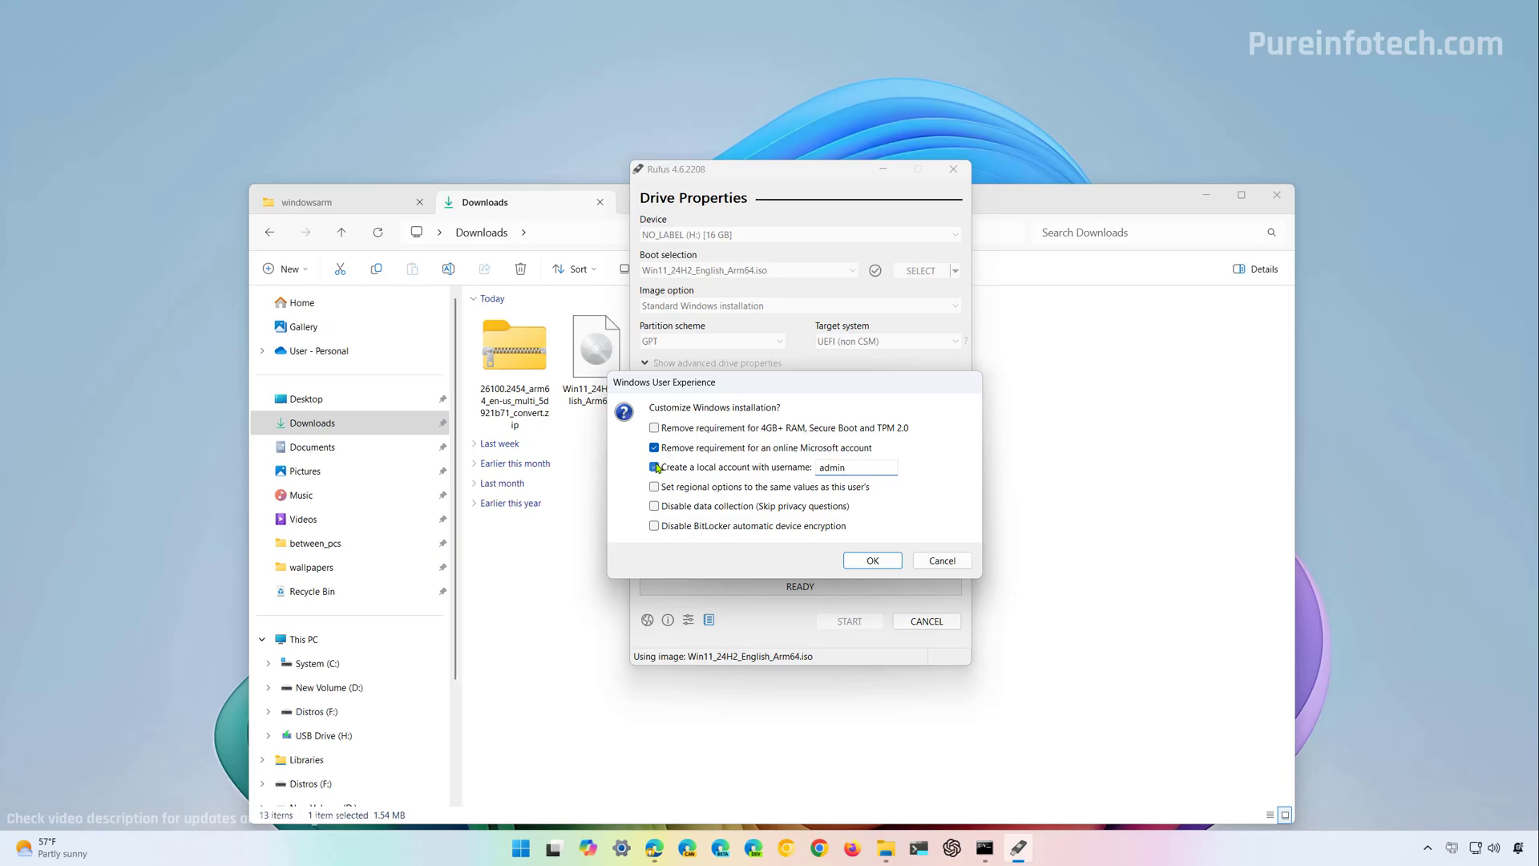
left_click(654, 448)
left_click(872, 561)
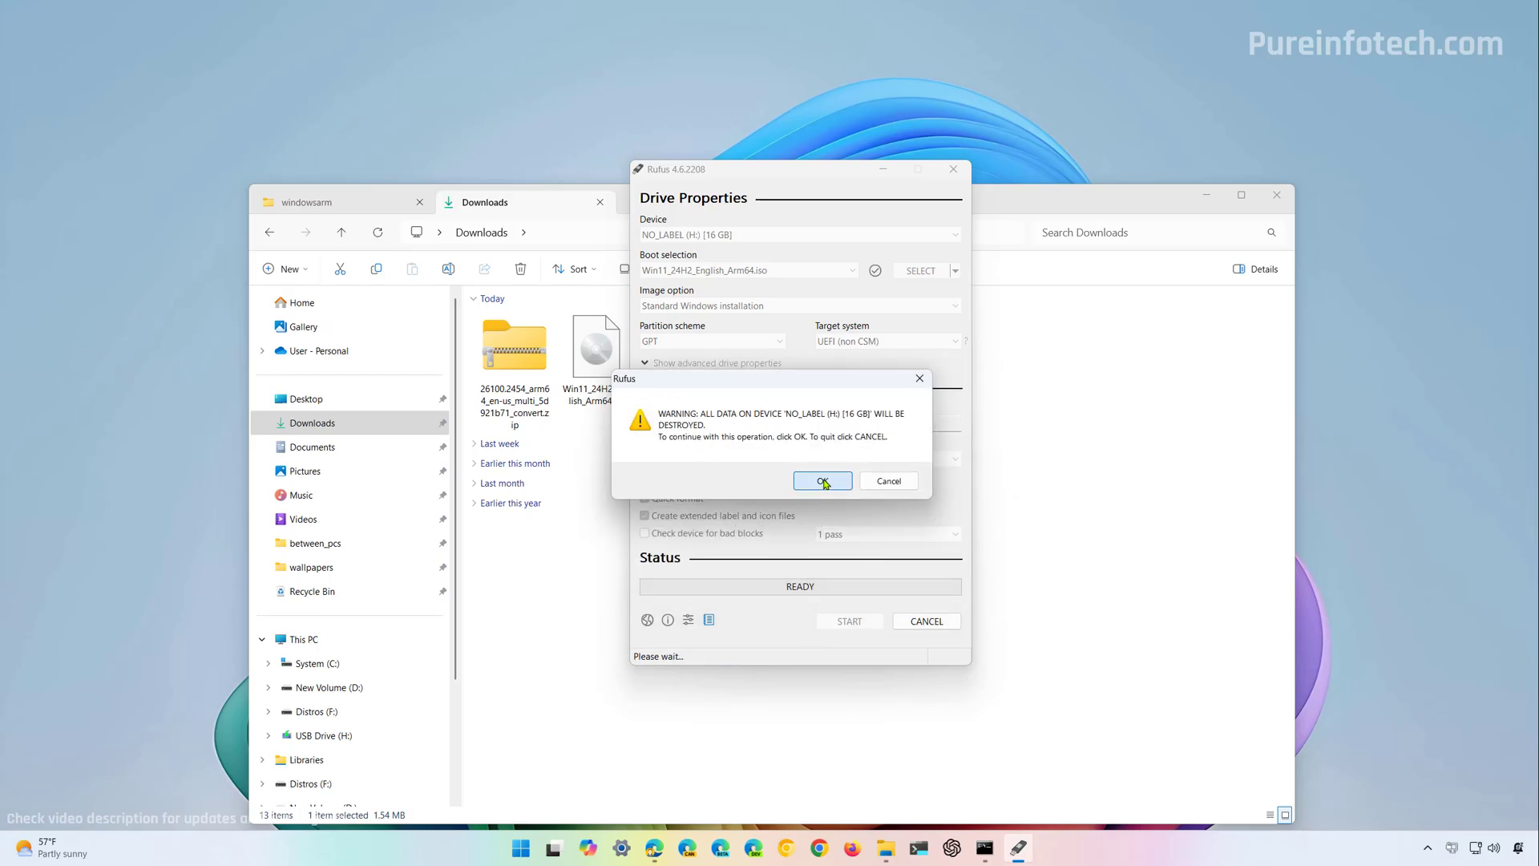
left_click(823, 481)
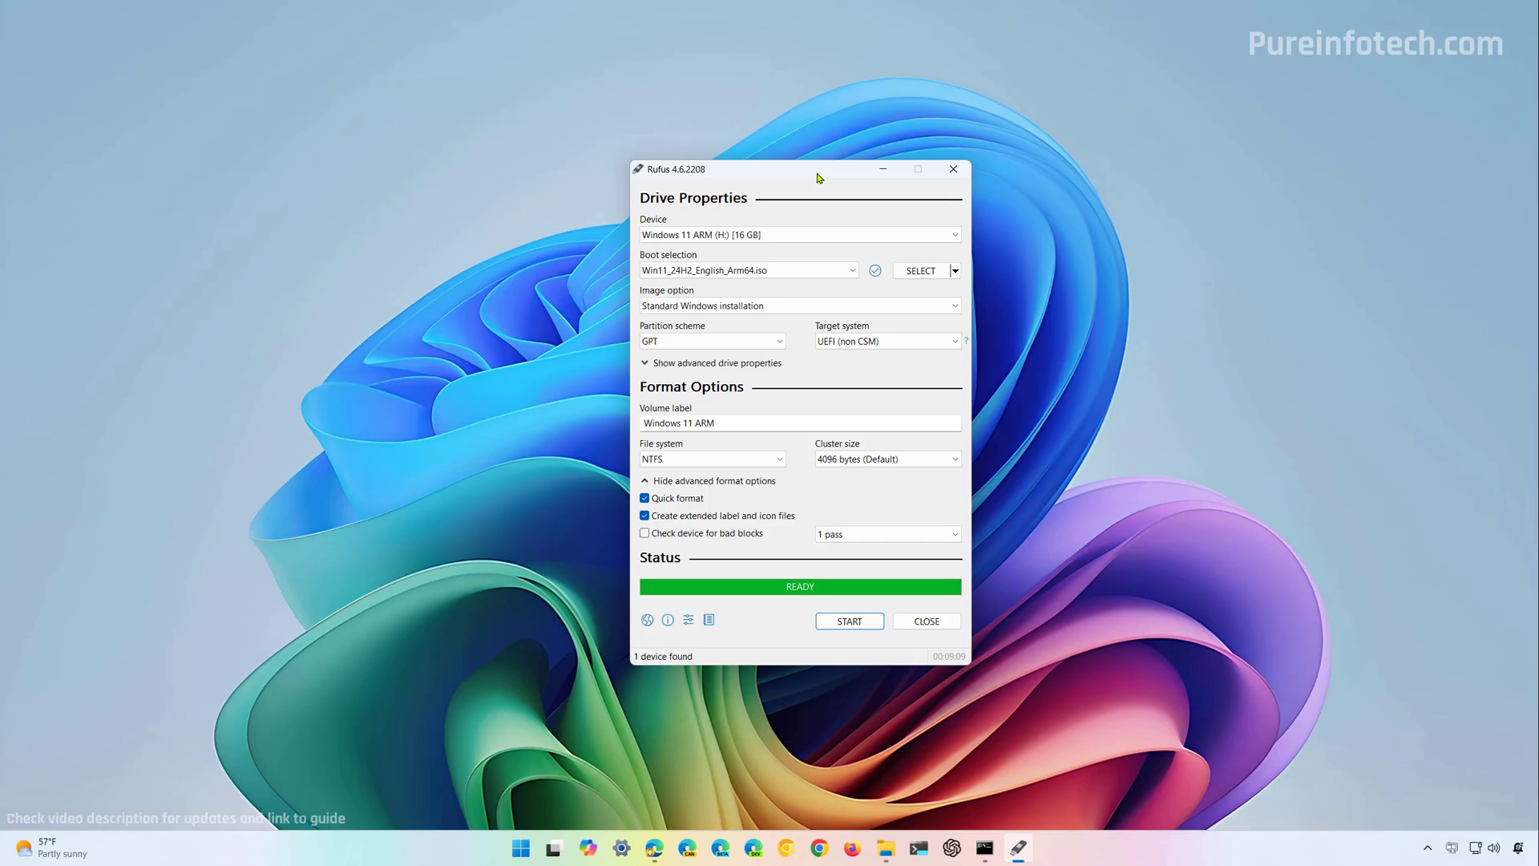
Close Rufus, check the Windows 11 ARM (H:) drive in File Explorer, then show the desktop
left_click(923, 623)
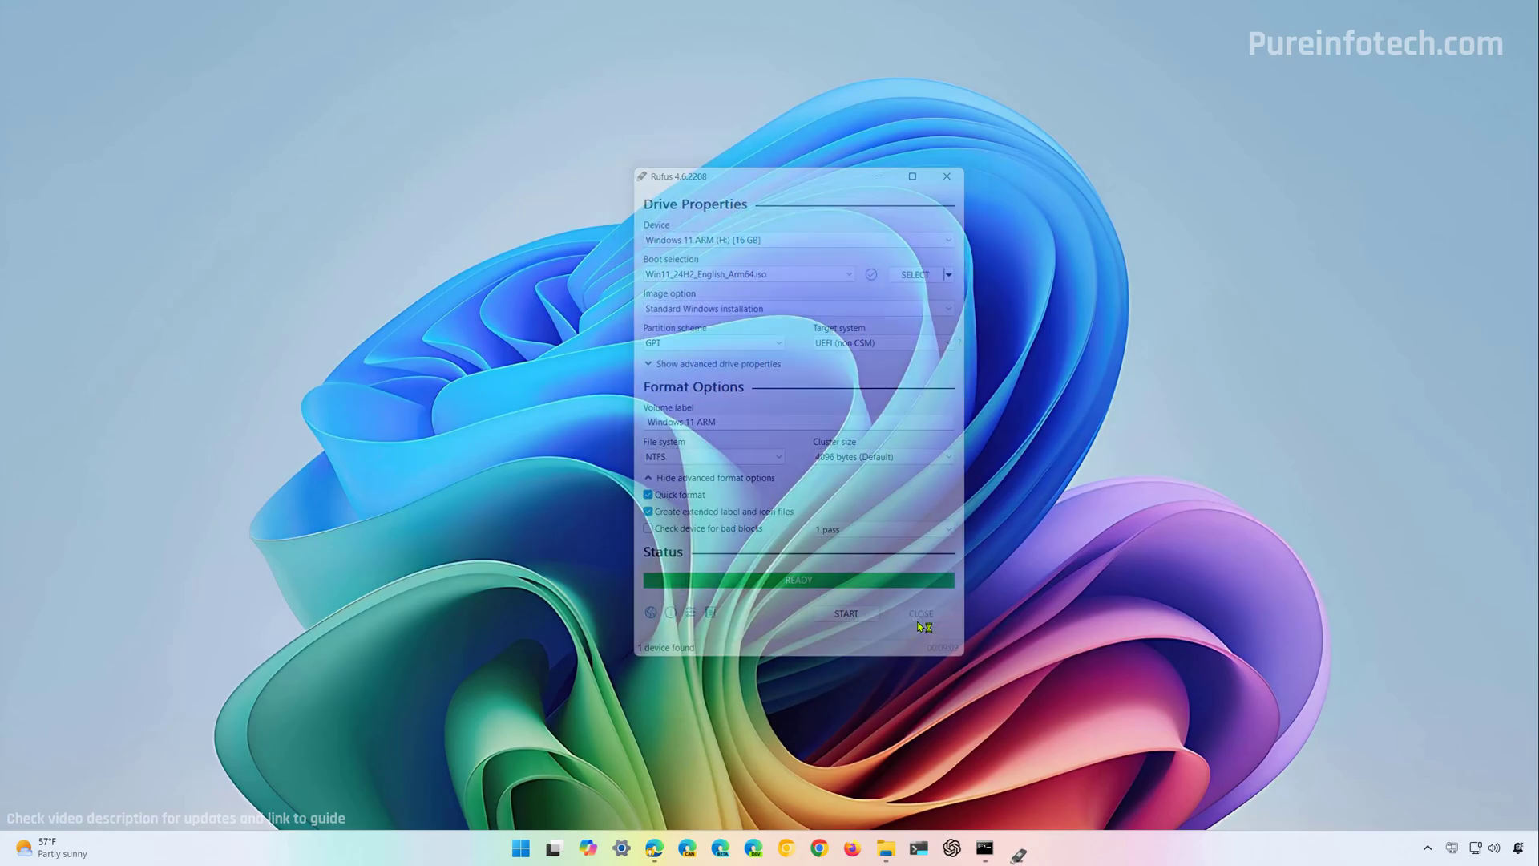
mouse_move(902, 847)
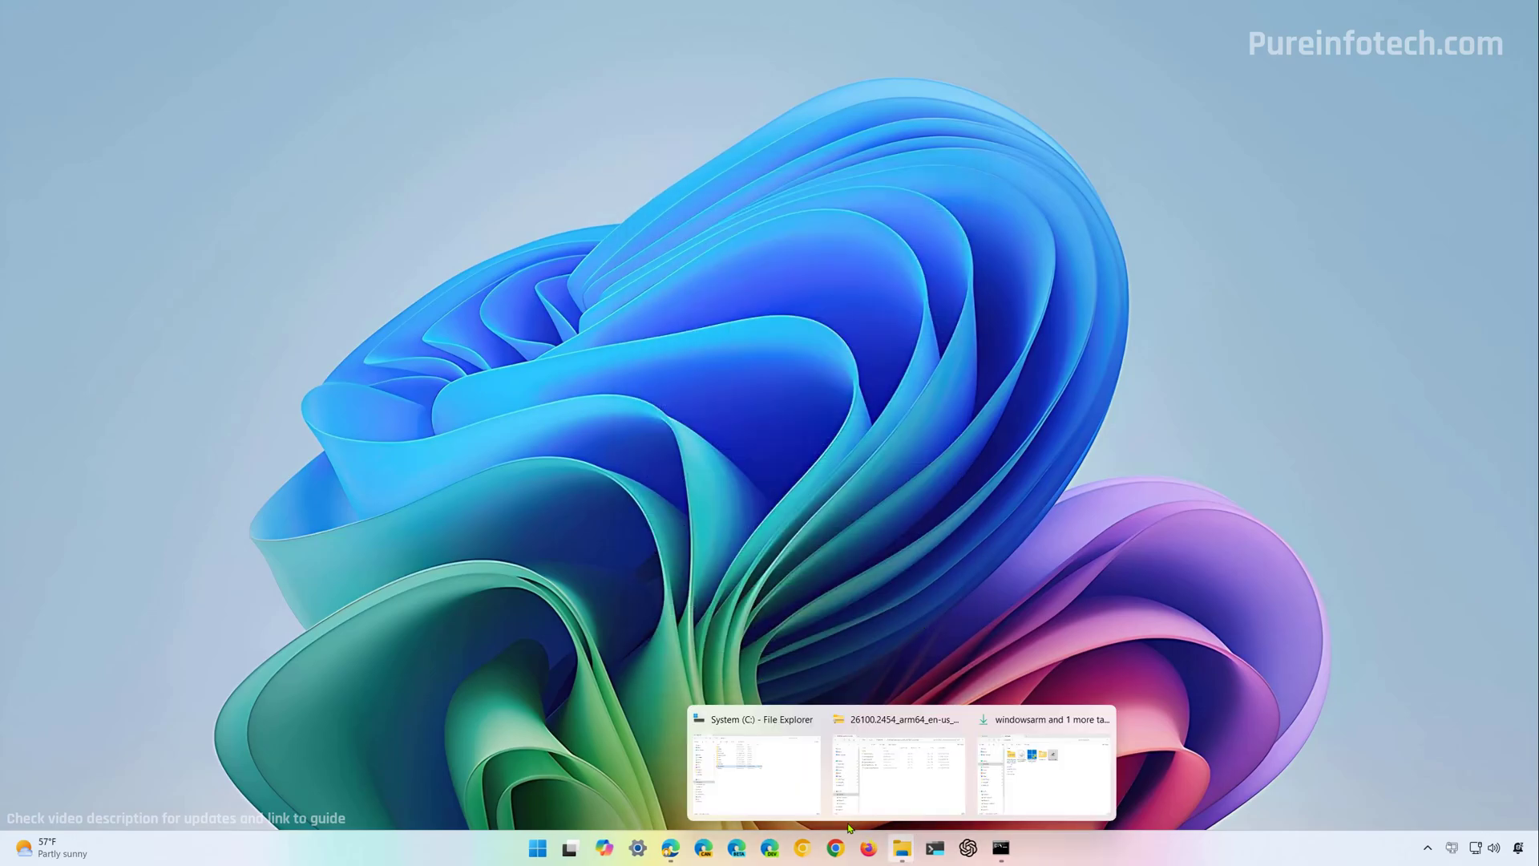
left_click(779, 785)
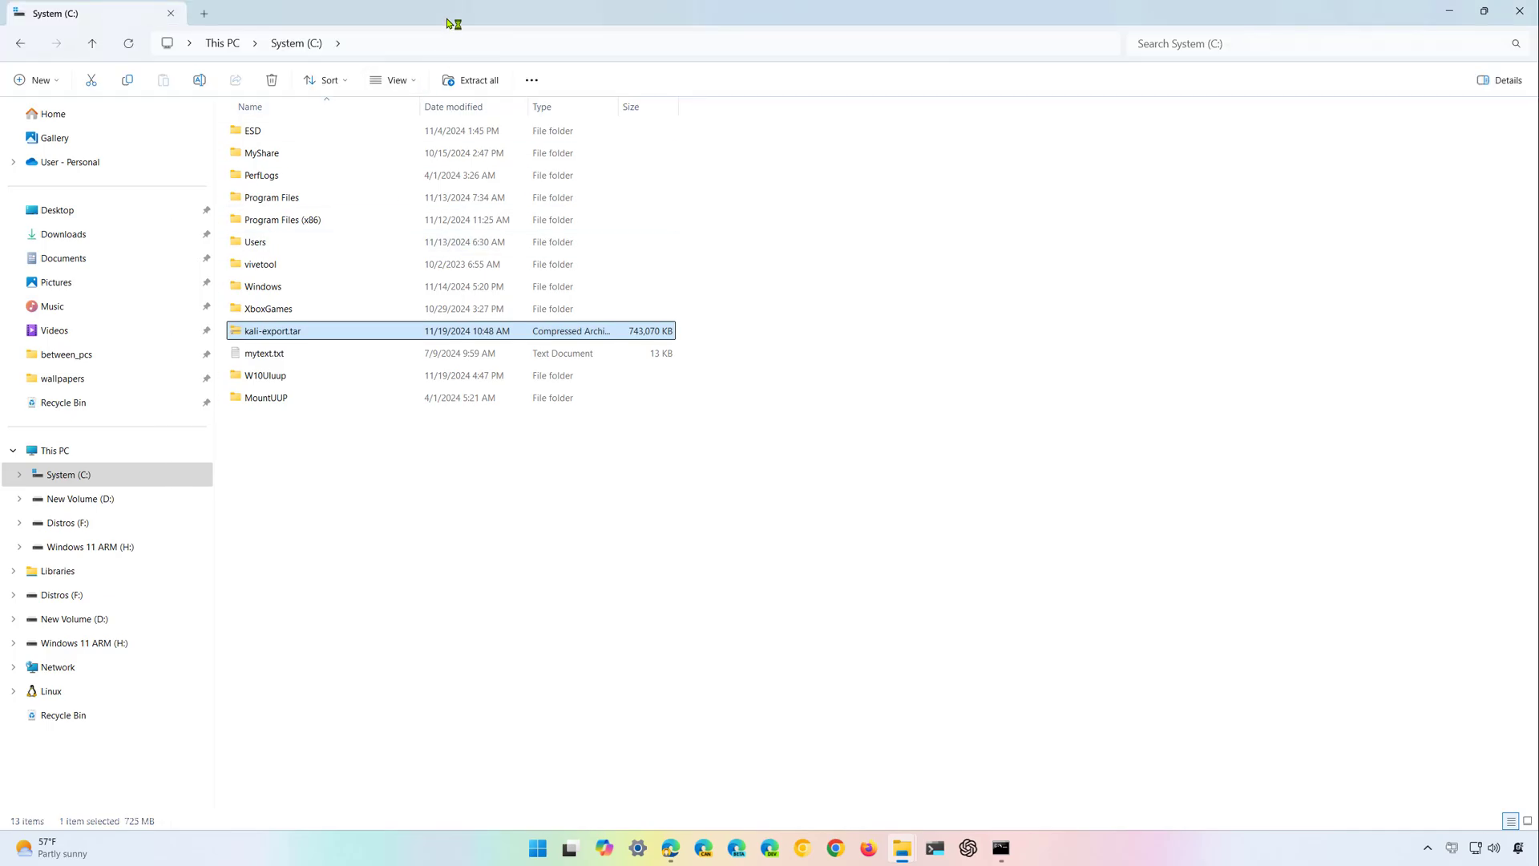
double_click(446, 27)
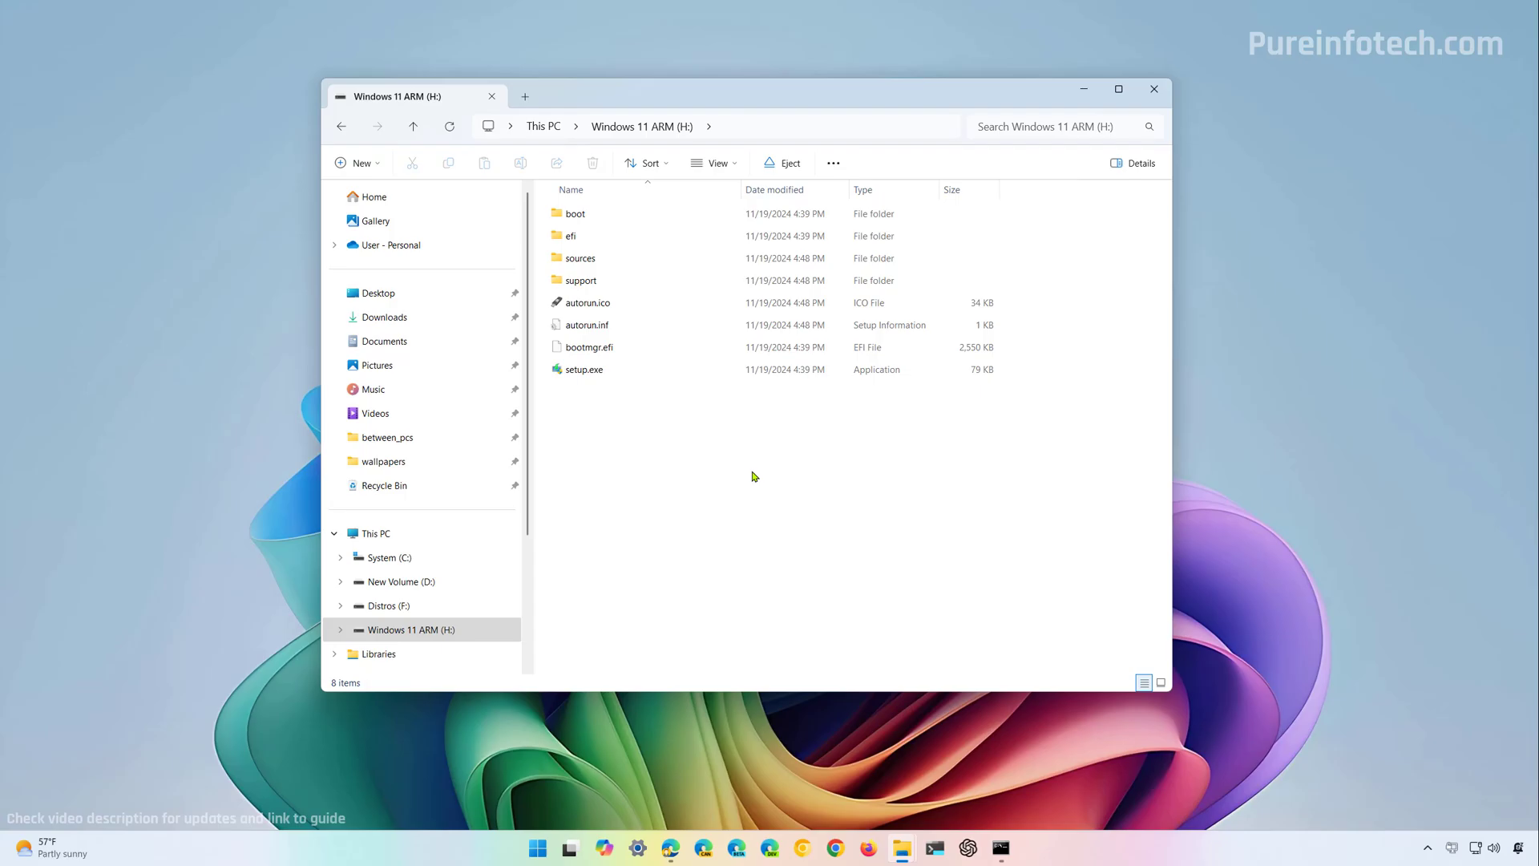
key("super+d")
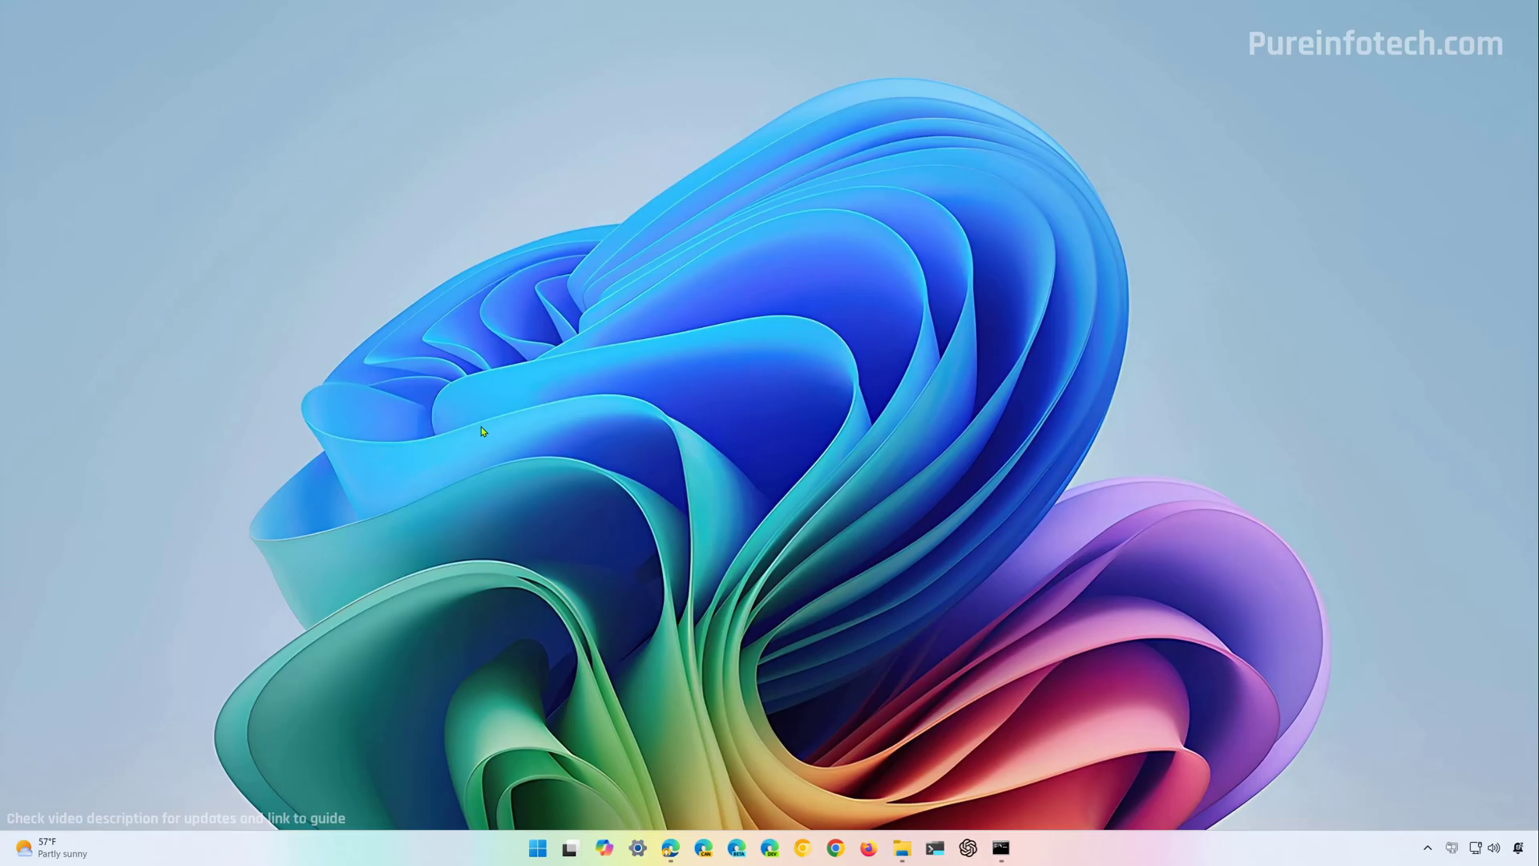